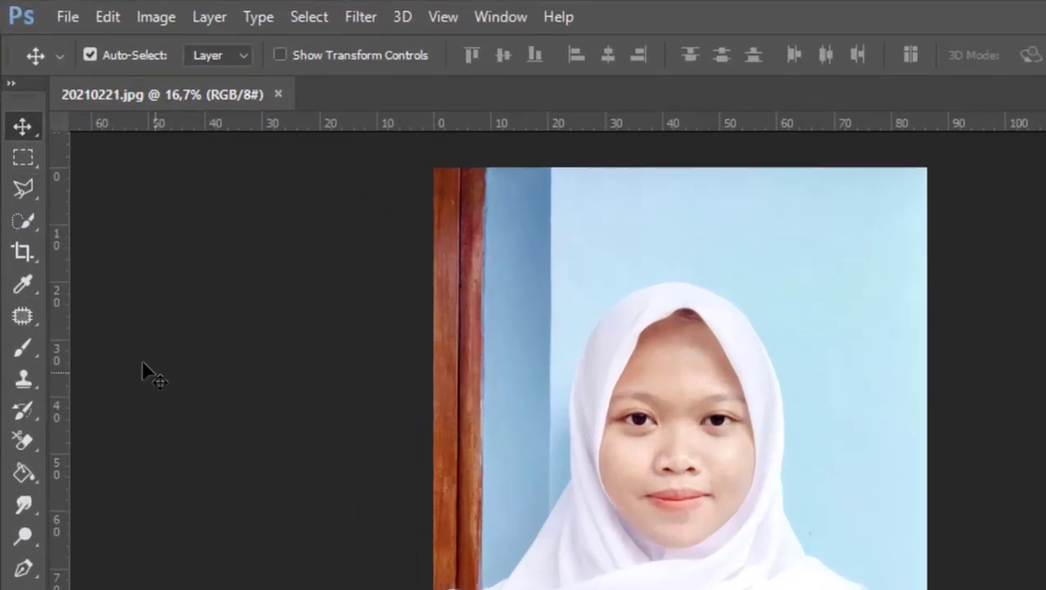
{"action": "left_click", "coordinate": [37, 198]}
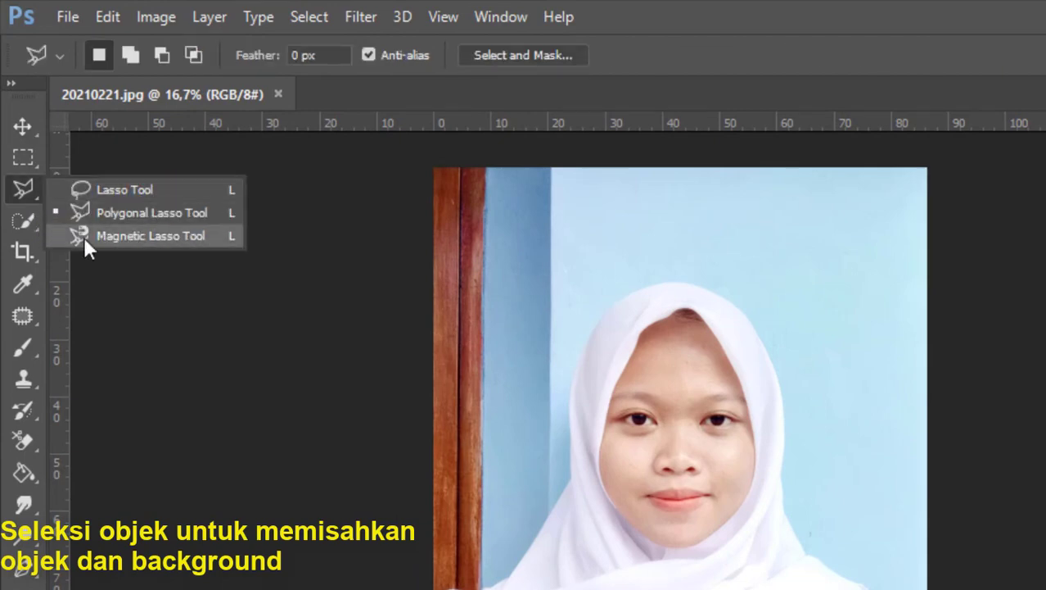
{"action": "left_click", "coordinate": [35, 229]}
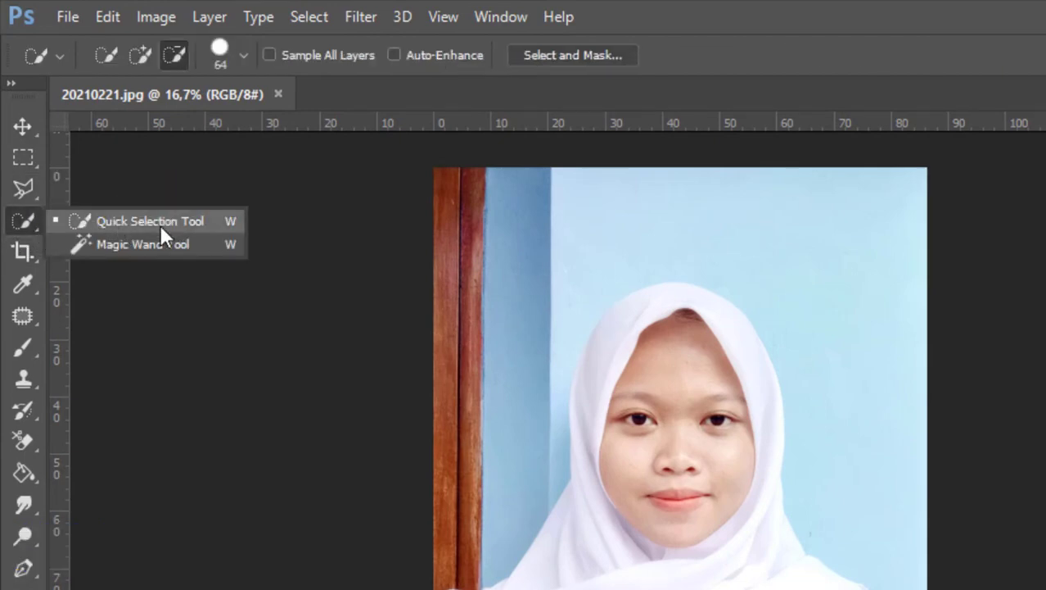
{"action": "left_click", "coordinate": [37, 194]}
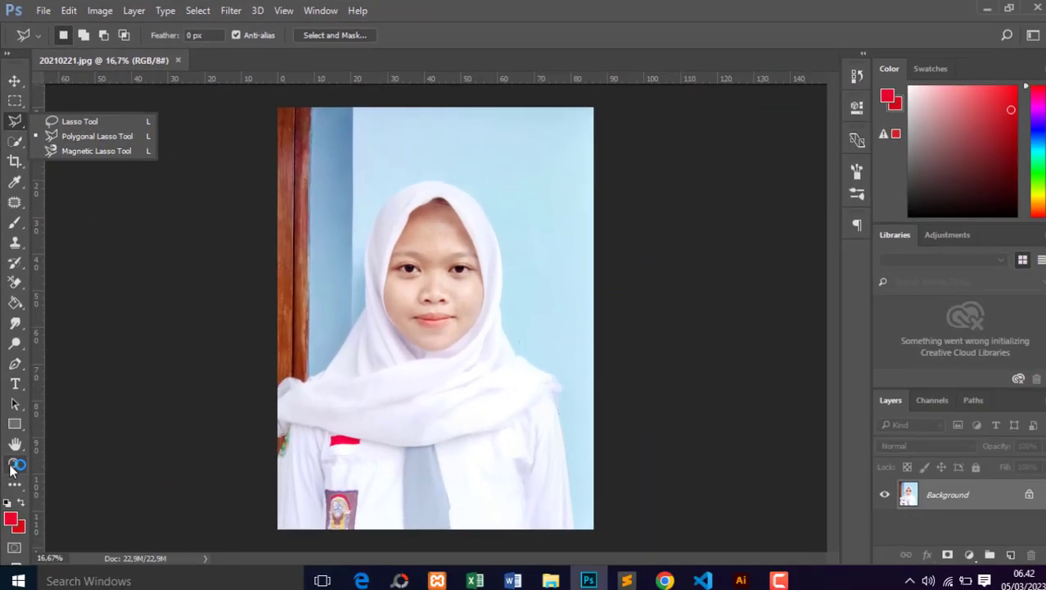
Trace the whole person, headscarf and uniform down to the photo's lower edge, with the Polygonal Lasso to select her.
{"action": "key", "text": "z"}
{"action": "left_click", "coordinate": [427, 370]}
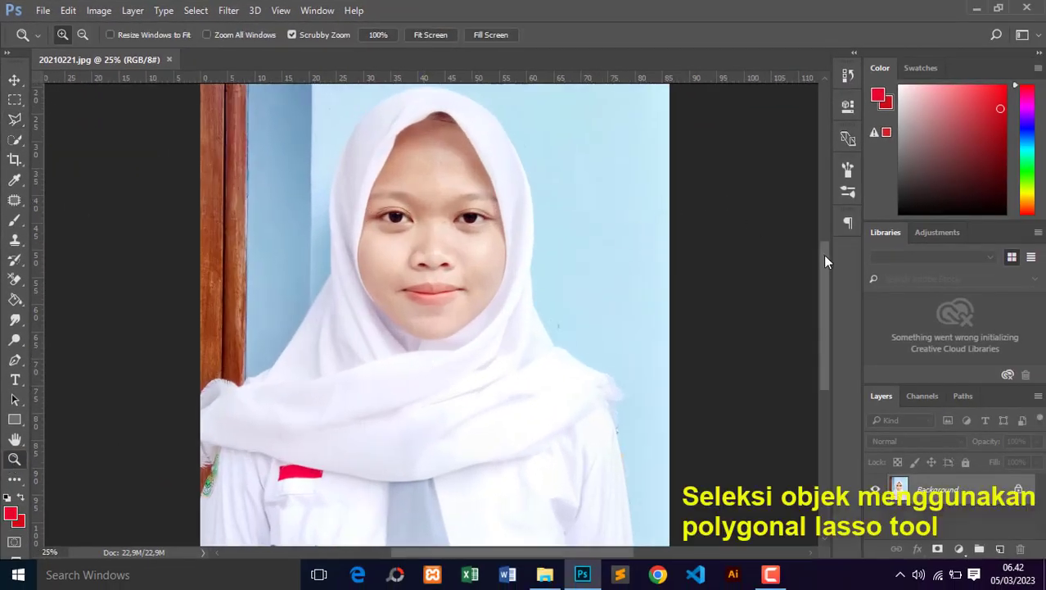
{"action": "scroll", "coordinate": [823, 255], "scroll_direction": "up", "scroll_amount": 1}
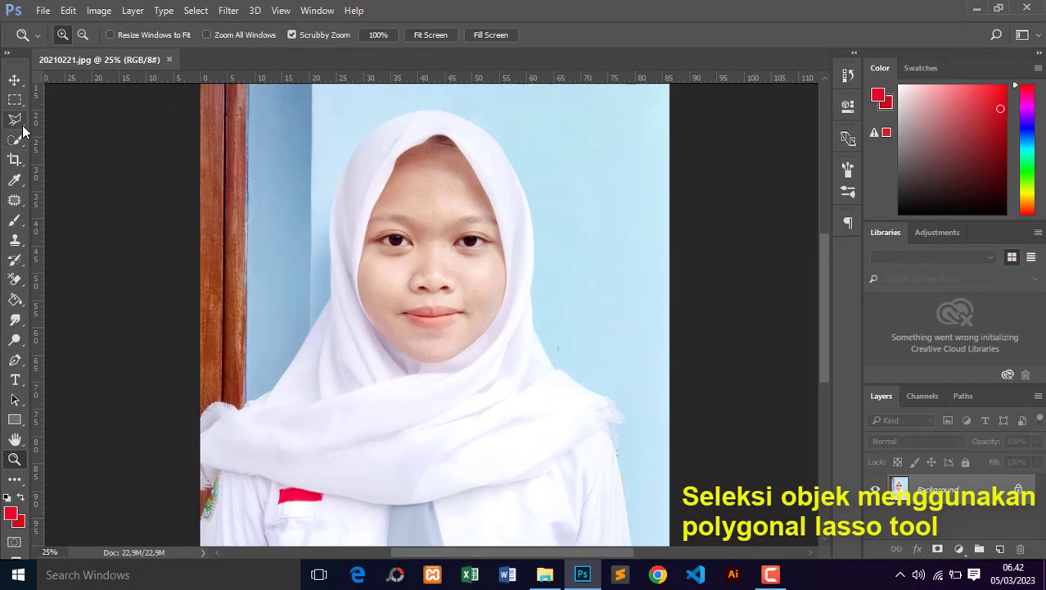
{"action": "left_click_drag", "start_coordinate": [17, 121], "coordinate": [88, 136]}
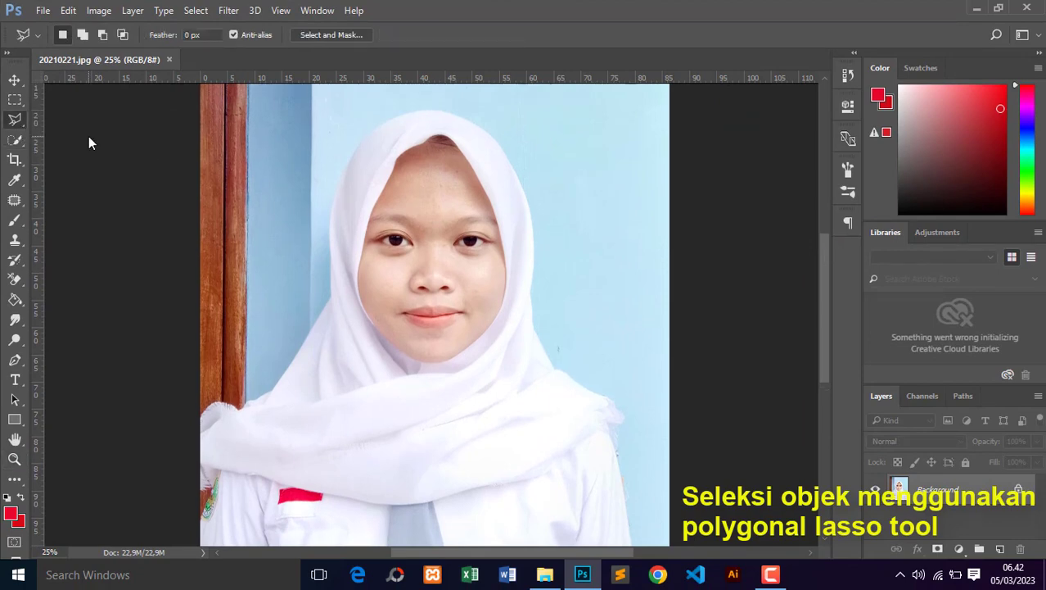
{"action": "left_click", "coordinate": [273, 387]}
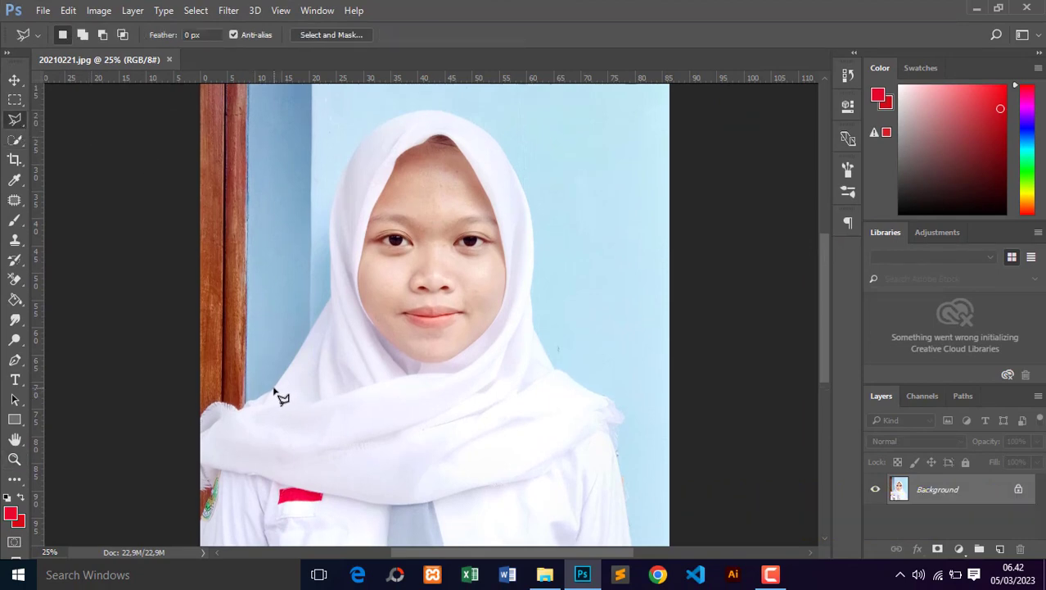
{"action": "left_click", "coordinate": [331, 296]}
{"action": "left_click", "coordinate": [330, 219]}
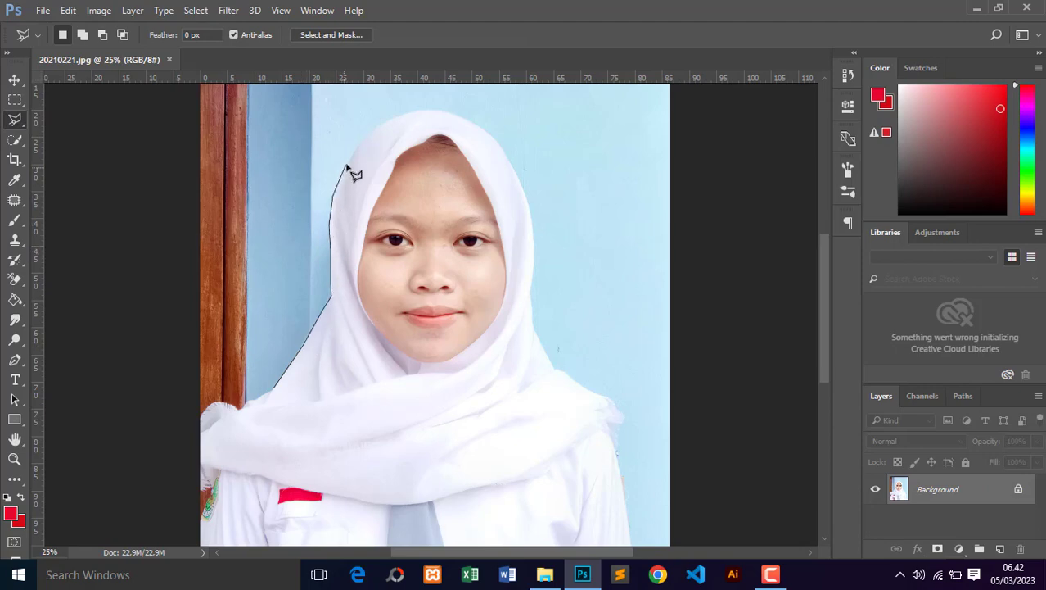
{"action": "mouse_move", "coordinate": [346, 165]}
{"action": "left_mouse_down"}
{"action": "mouse_move", "coordinate": [405, 114]}
{"action": "mouse_move", "coordinate": [450, 112]}
{"action": "mouse_move", "coordinate": [505, 152]}
{"action": "mouse_move", "coordinate": [535, 227]}
{"action": "mouse_move", "coordinate": [534, 330]}
{"action": "mouse_move", "coordinate": [557, 371]}
{"action": "mouse_move", "coordinate": [617, 414]}
{"action": "mouse_move", "coordinate": [609, 424]}
{"action": "mouse_move", "coordinate": [631, 544]}
{"action": "mouse_move", "coordinate": [623, 451]}
{"action": "mouse_move", "coordinate": [633, 437]}
{"action": "mouse_move", "coordinate": [641, 499]}
{"action": "mouse_move", "coordinate": [188, 419]}
{"action": "mouse_move", "coordinate": [210, 377]}
{"action": "mouse_move", "coordinate": [200, 356]}
{"action": "mouse_move", "coordinate": [207, 280]}
{"action": "mouse_move", "coordinate": [271, 258]}
{"action": "left_mouse_up"}
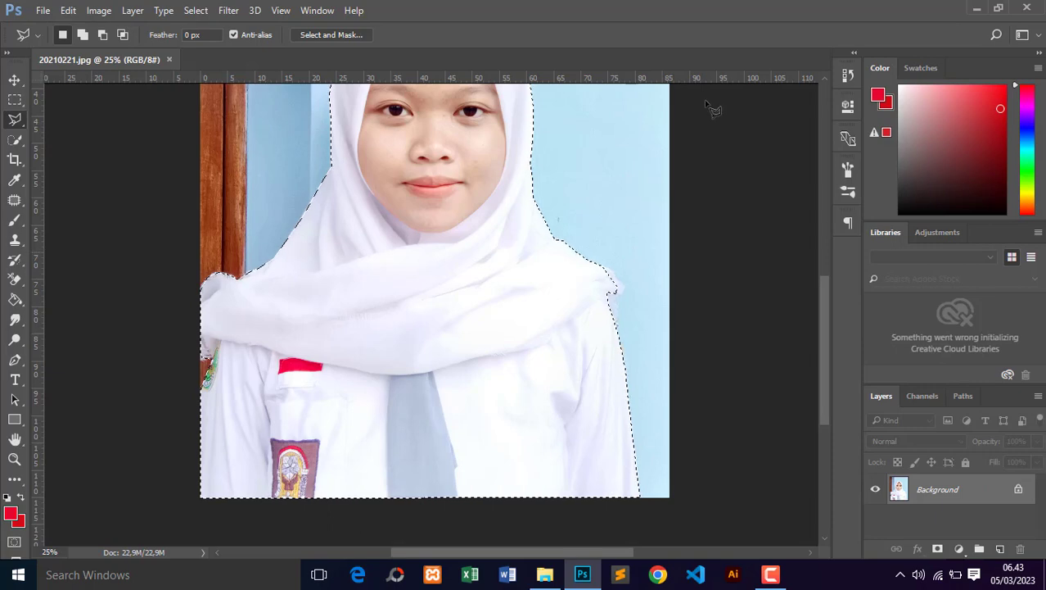
Invert the selection so that the background around the person is selected.
{"action": "left_click_drag", "start_coordinate": [821, 298], "coordinate": [820, 262]}
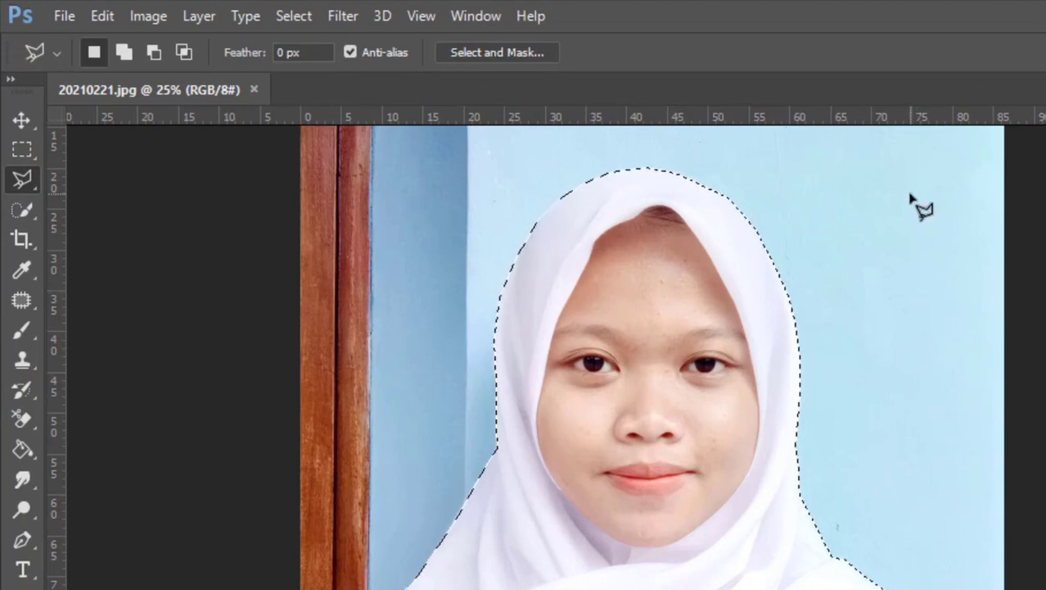
{"action": "left_click", "coordinate": [293, 16]}
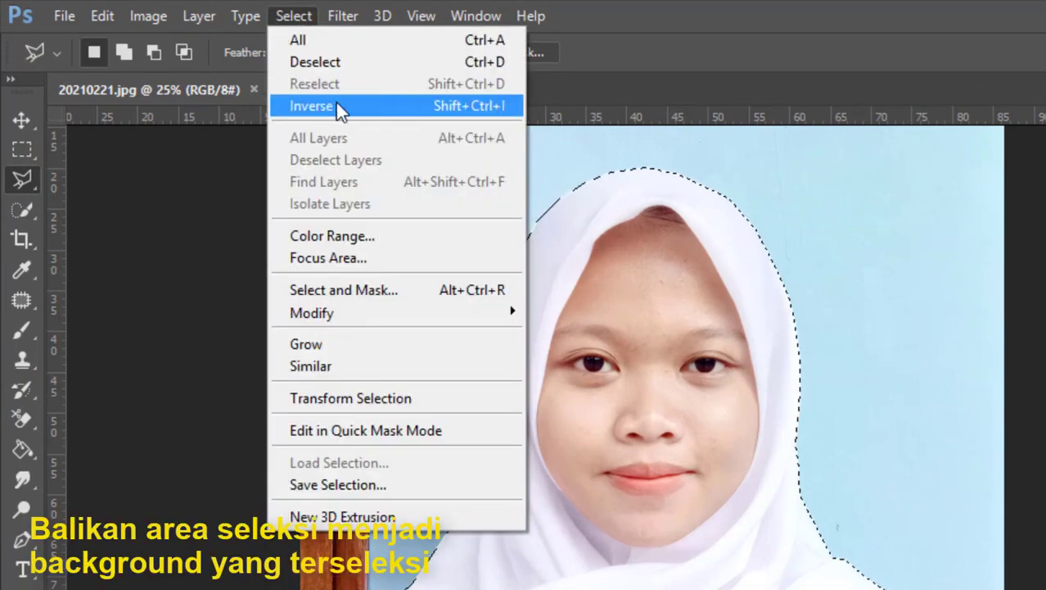
{"action": "left_click", "coordinate": [337, 106]}
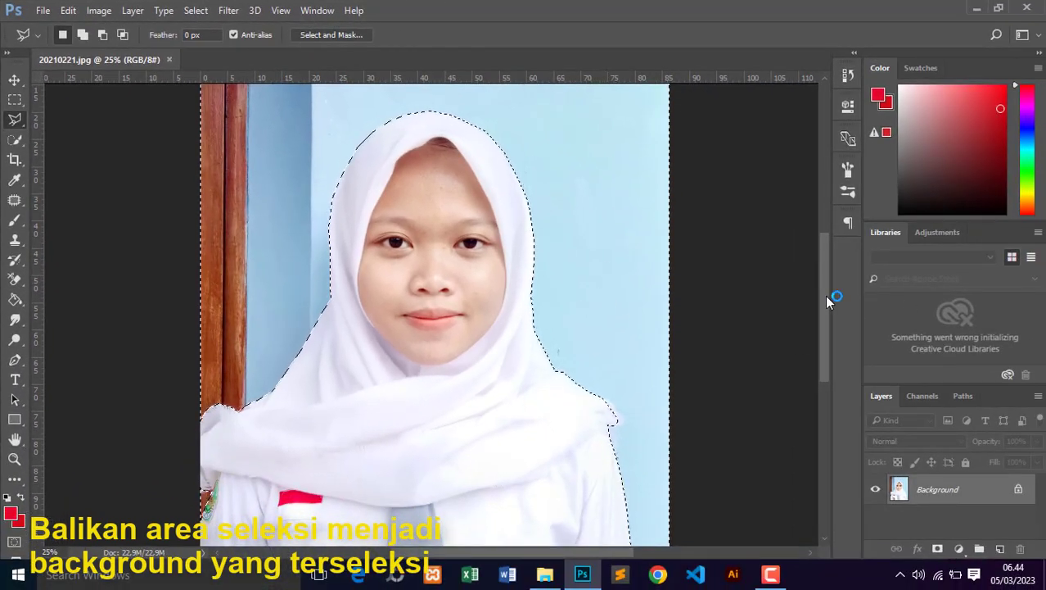
Erase the selected wall and door frame around the person to transparency with the Background Eraser.
{"action": "mouse_move", "coordinate": [826, 294]}
{"action": "left_mouse_down"}
{"action": "mouse_move", "coordinate": [825, 356]}
{"action": "mouse_move", "coordinate": [845, 265]}
{"action": "mouse_move", "coordinate": [841, 286]}
{"action": "left_mouse_up"}
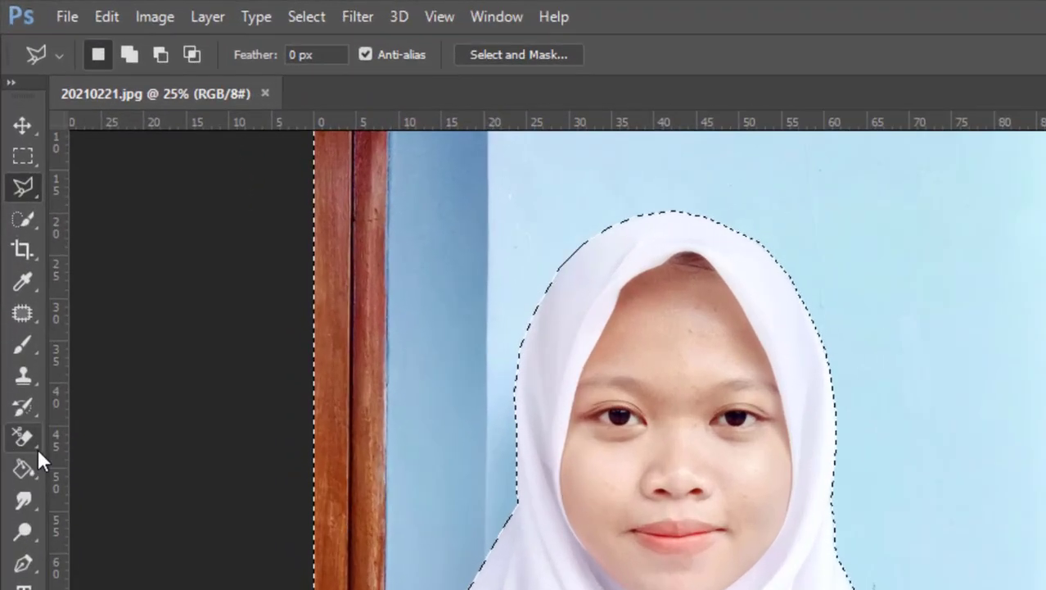
{"action": "left_click", "coordinate": [23, 286]}
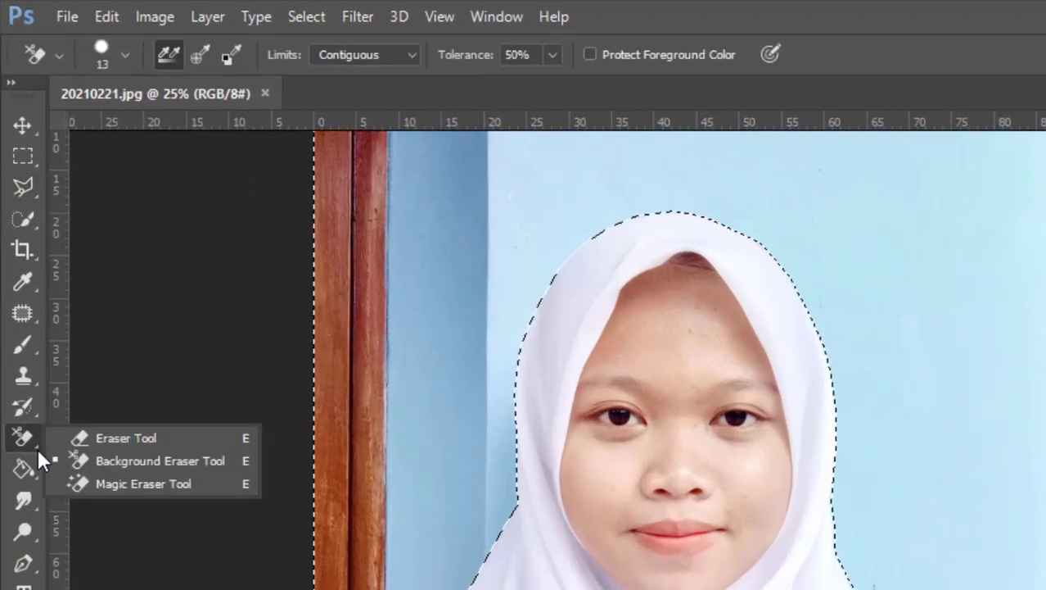
{"action": "left_click", "coordinate": [108, 457]}
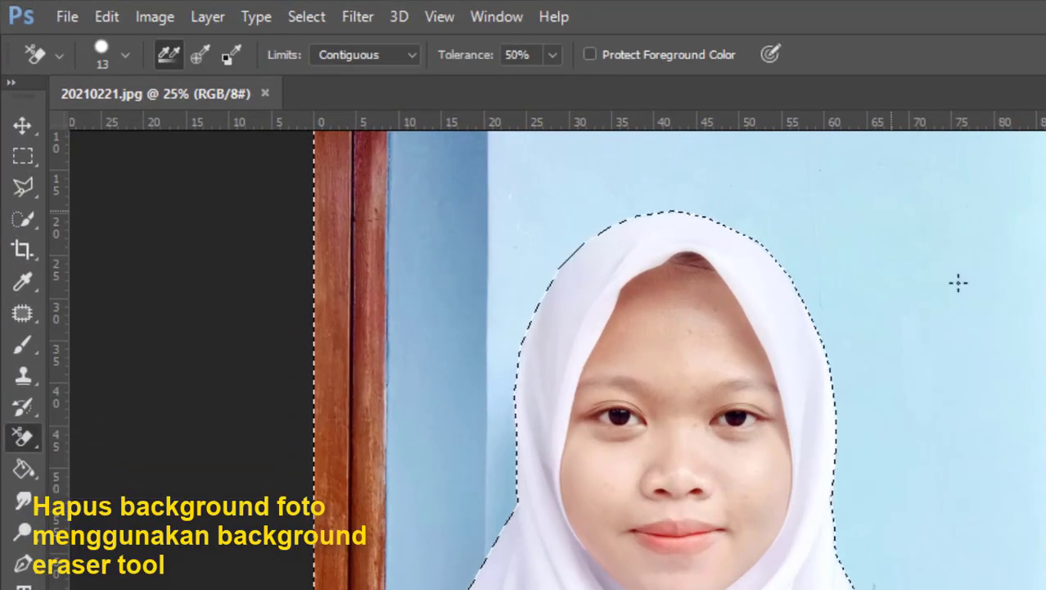
{"action": "left_click", "coordinate": [939, 219]}
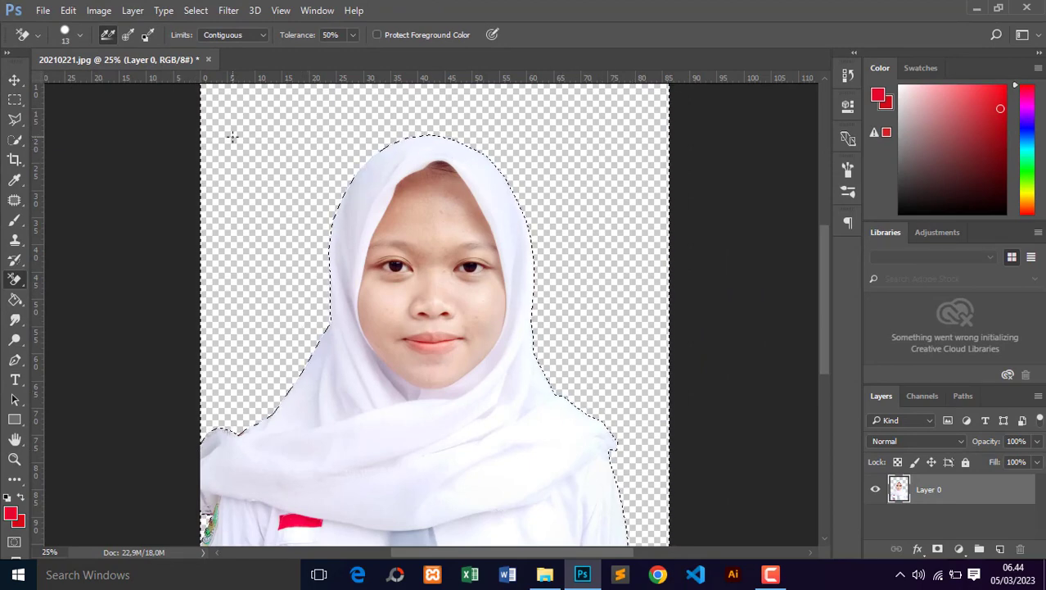
Deselect the erased background area.
{"action": "left_click", "coordinate": [190, 10]}
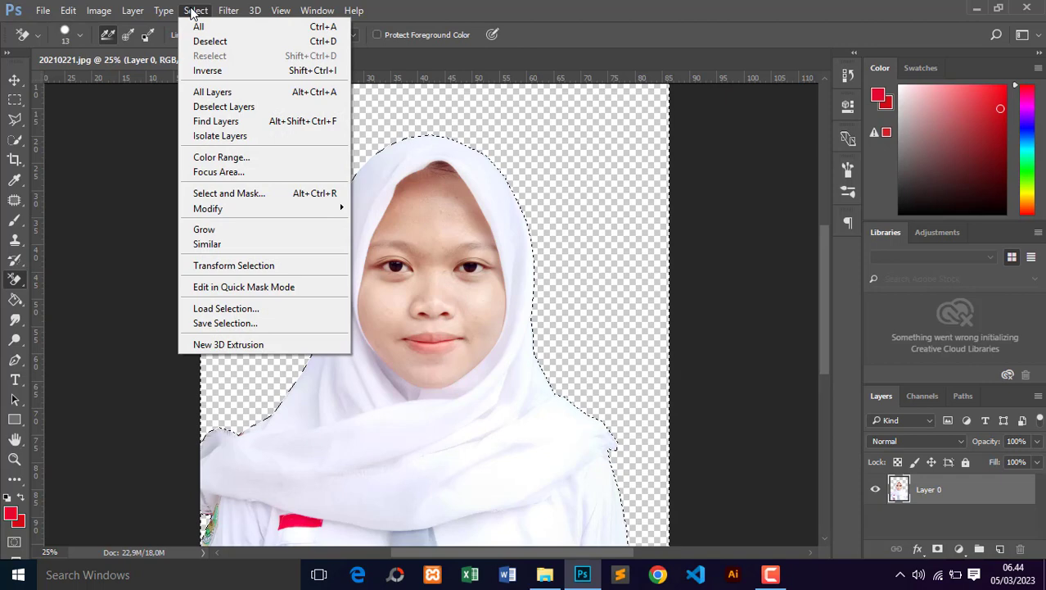
{"action": "left_click", "coordinate": [209, 40]}
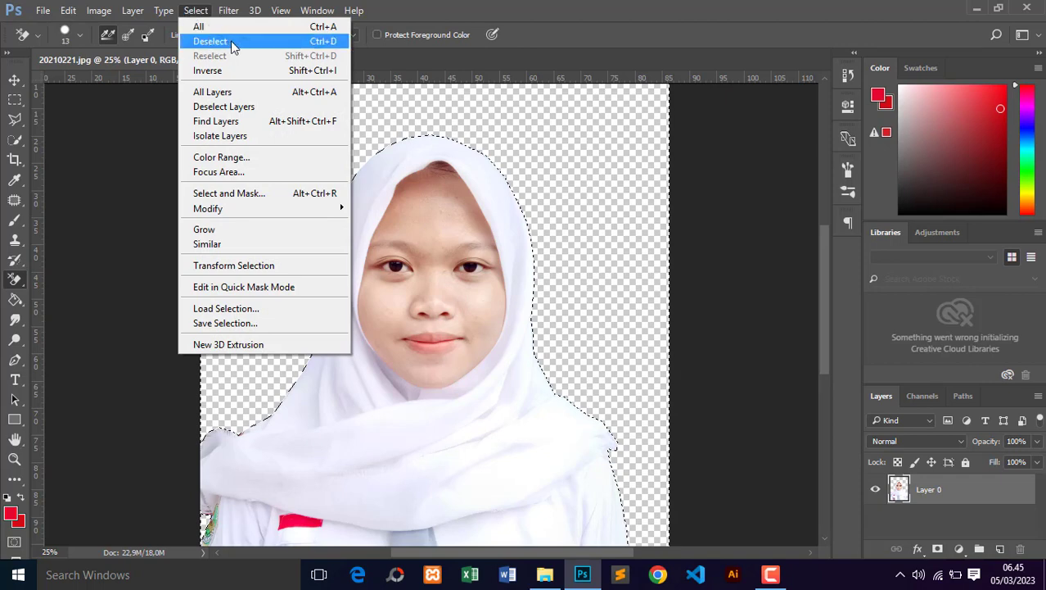
{"action": "left_click", "coordinate": [232, 42]}
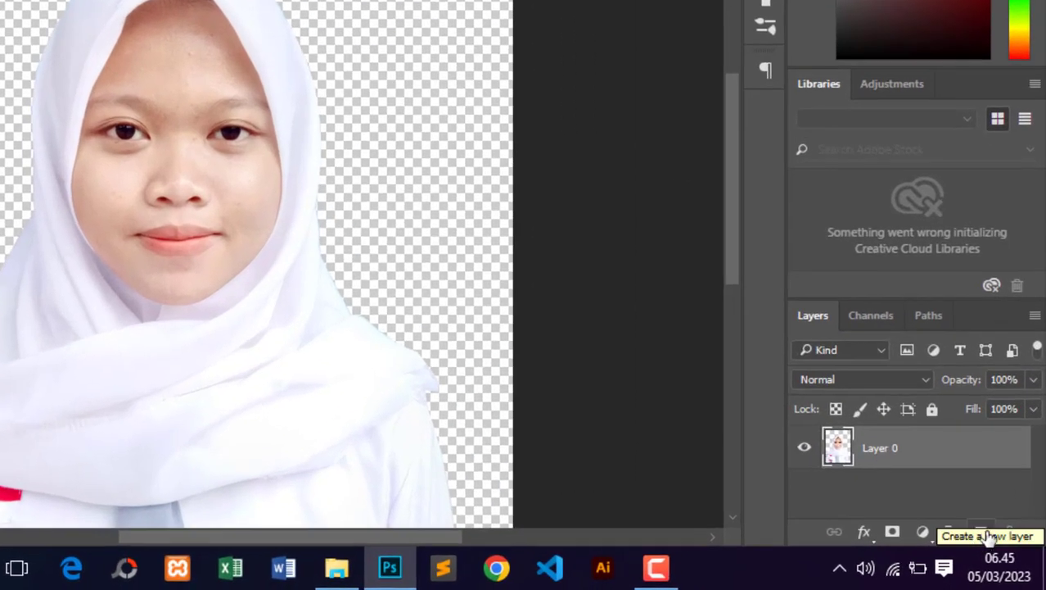
Add a new layer beneath the cut-out portrait and fill it with the red foreground colour using the Paint Bucket.
{"action": "left_click", "coordinate": [986, 533]}
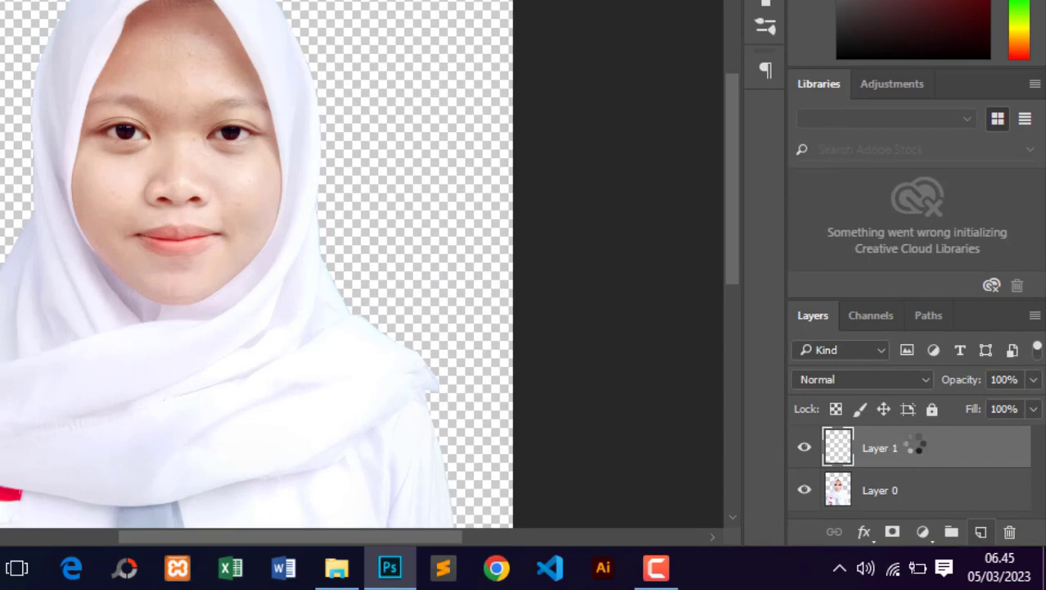
{"action": "left_click_drag", "start_coordinate": [915, 452], "coordinate": [911, 488]}
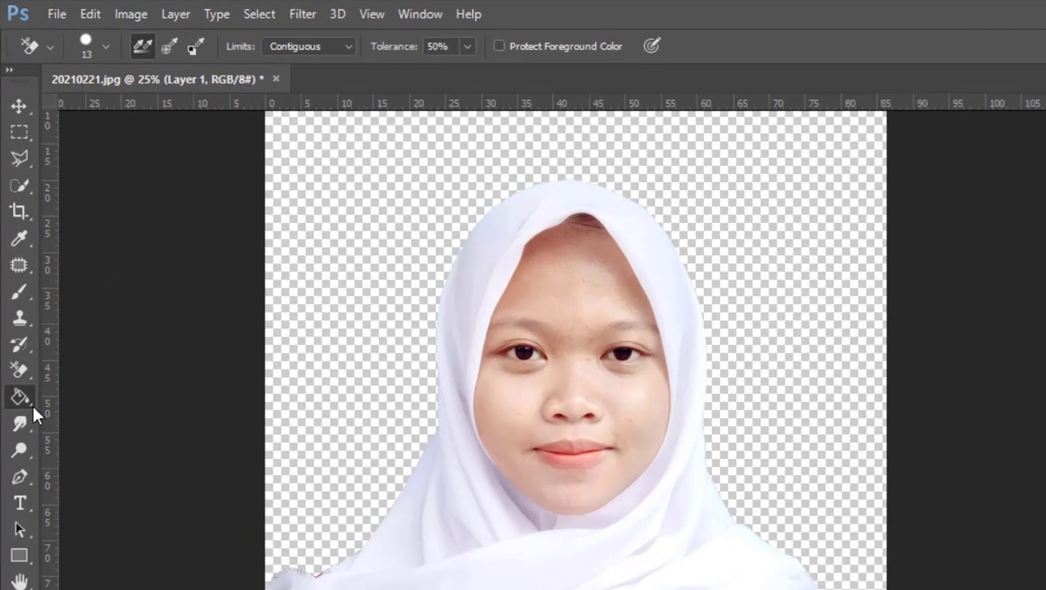
{"action": "left_click", "coordinate": [25, 306]}
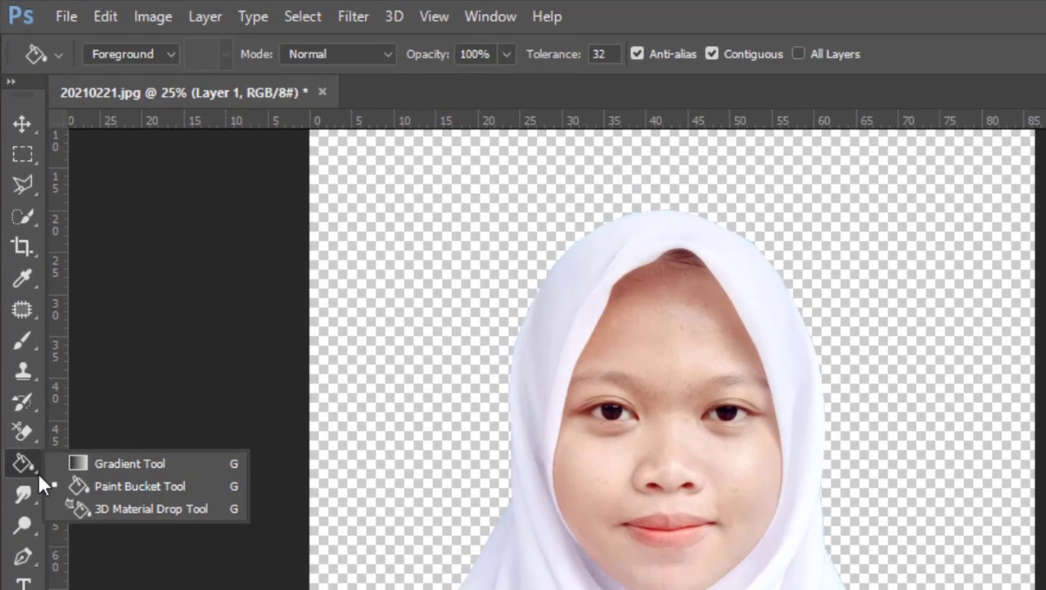
{"action": "left_click", "coordinate": [124, 484]}
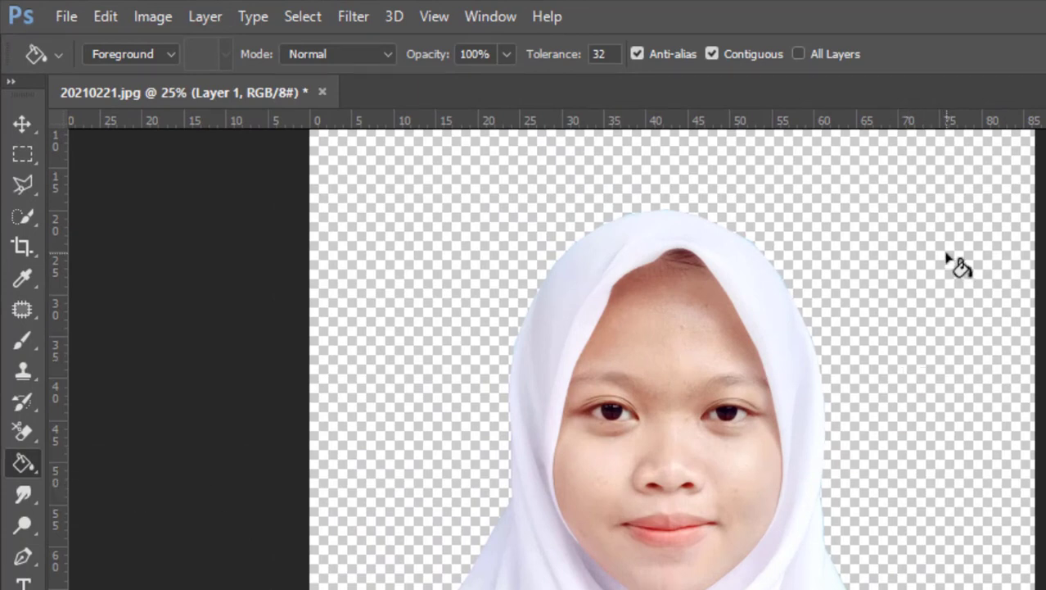
{"action": "left_click", "coordinate": [953, 218]}
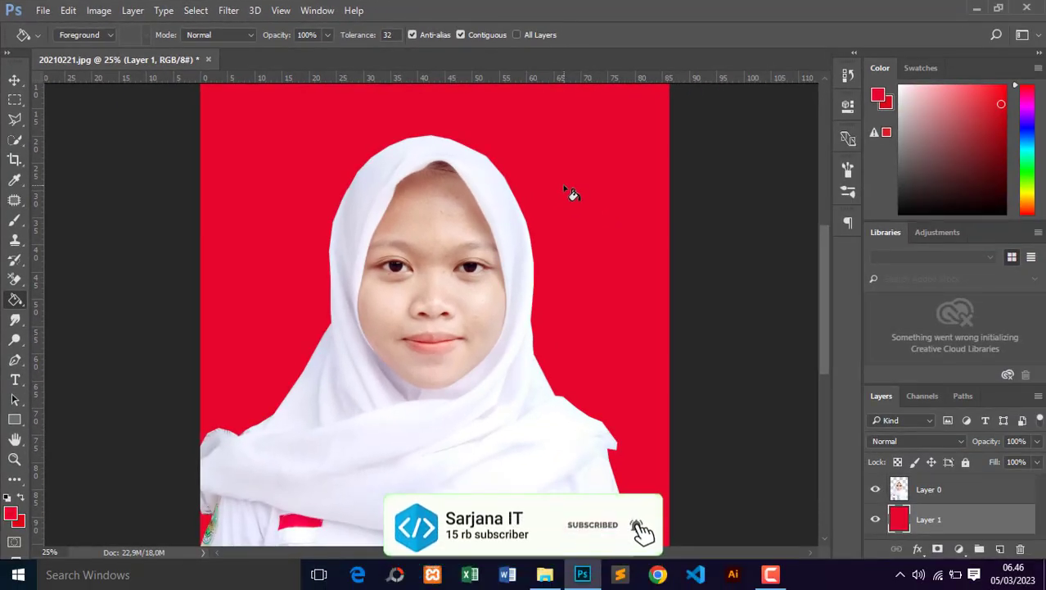
Merge the portrait layer and the red background layer into a single layer.
{"action": "key", "text": "v"}
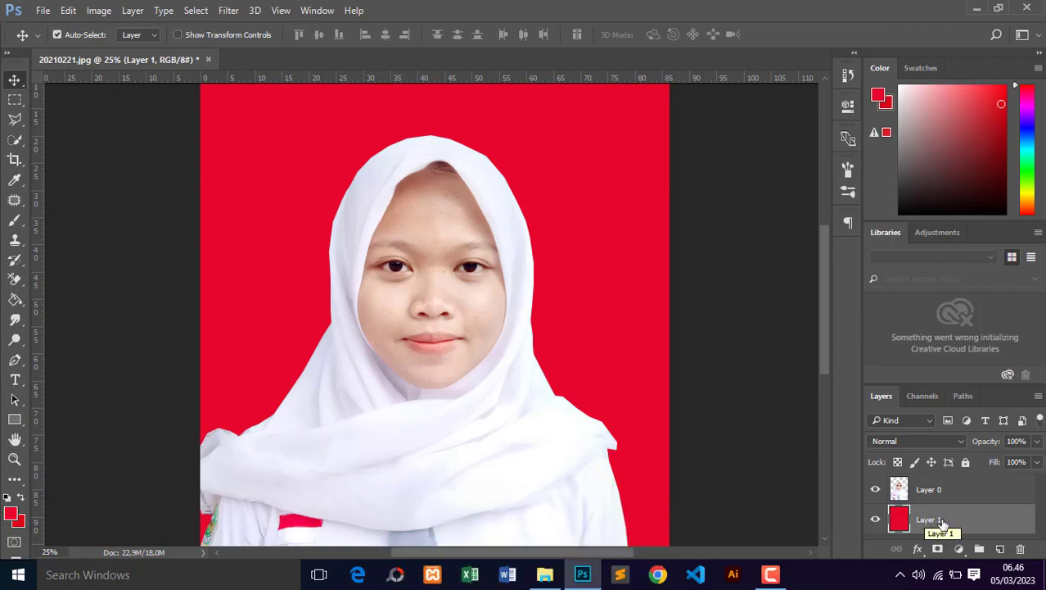
{"action": "left_click", "coordinate": [950, 496]}
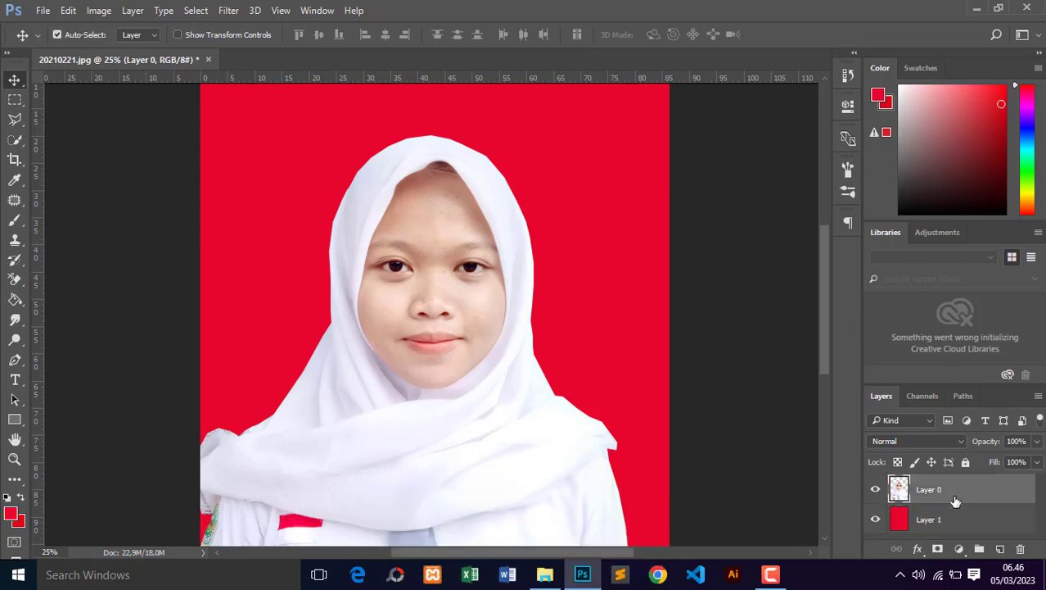
{"action": "left_click", "coordinate": [954, 516]}
{"action": "left_click", "coordinate": [962, 494]}
{"action": "left_click", "coordinate": [969, 518], "text": "shift"}
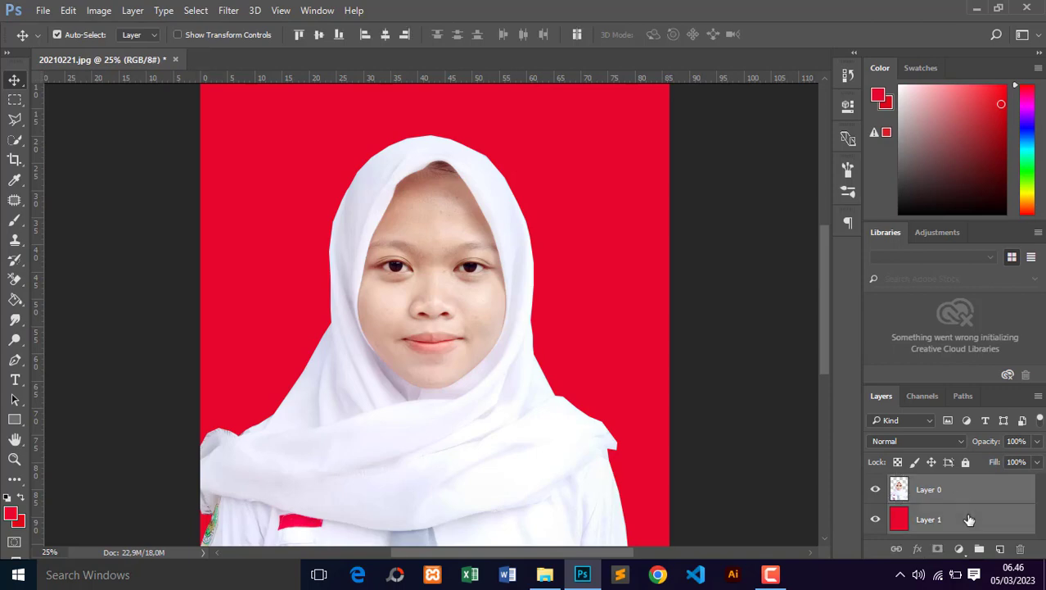
{"action": "right_click", "coordinate": [966, 519]}
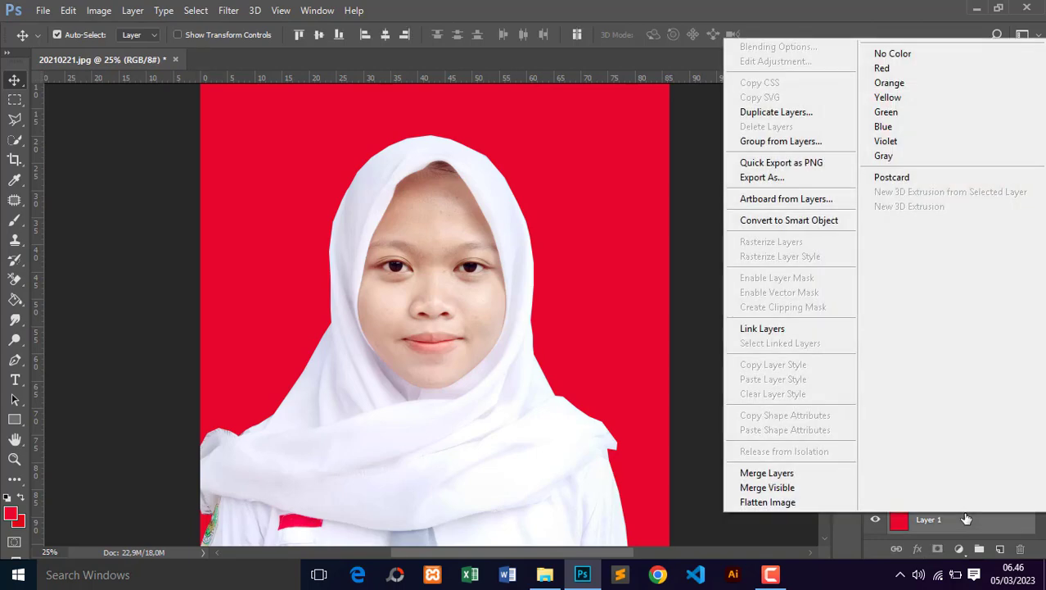
{"action": "left_click", "coordinate": [770, 474]}
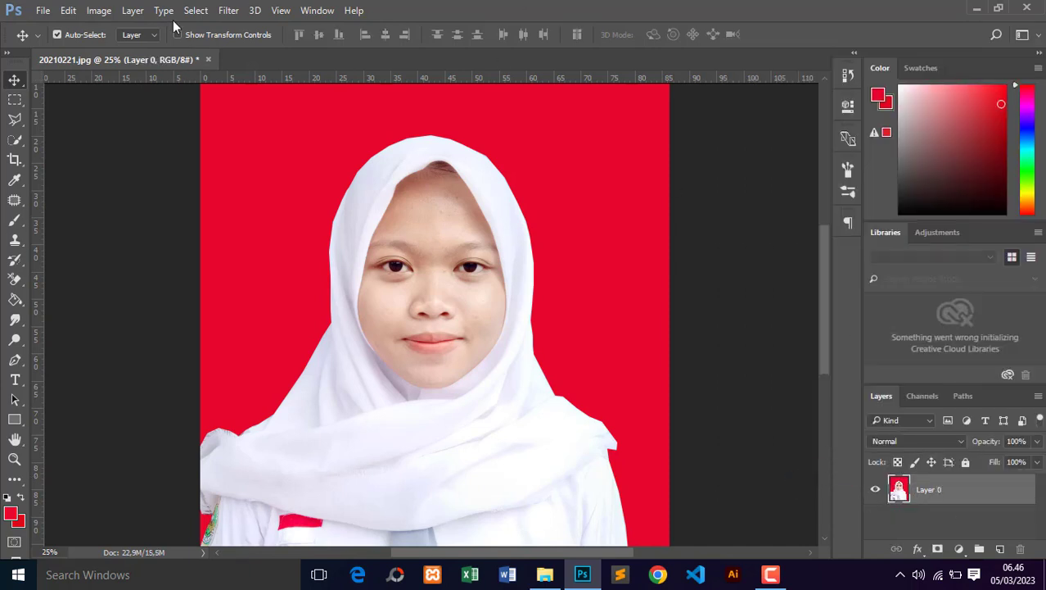
Create a new A4 document named "pas foto" measured in centimeters, with the resolution at 300 pixels/inch.
{"action": "left_click", "coordinate": [42, 11]}
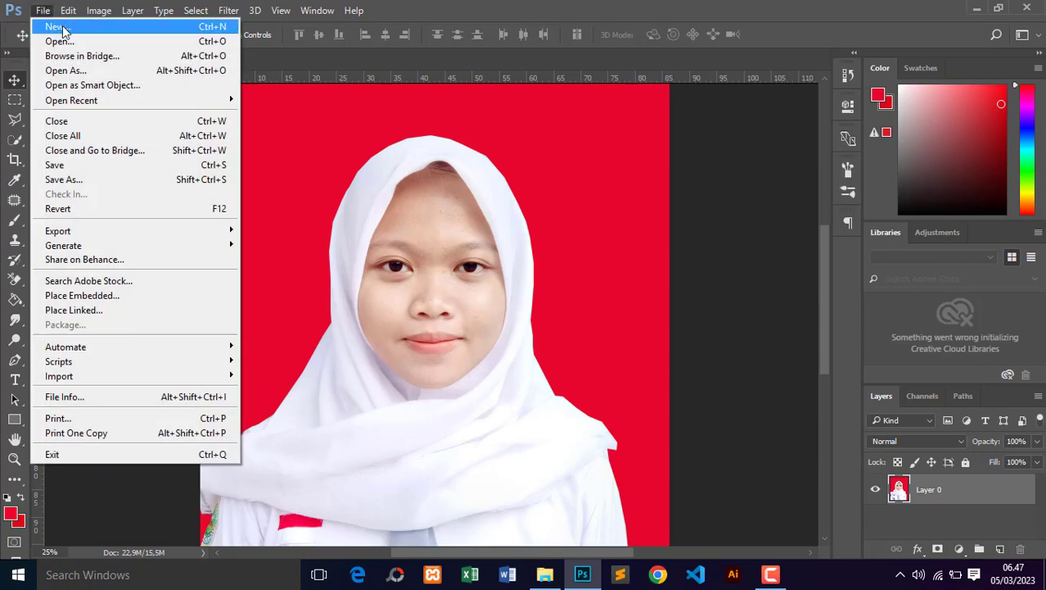
{"action": "left_click", "coordinate": [55, 27]}
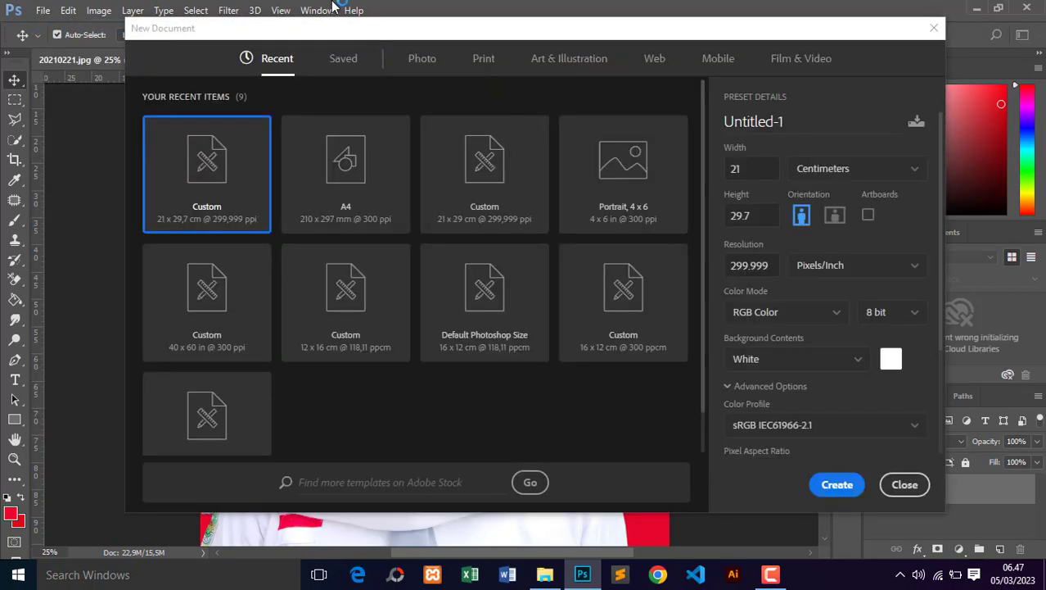
{"action": "left_click", "coordinate": [345, 159]}
{"action": "left_click", "coordinate": [807, 116]}
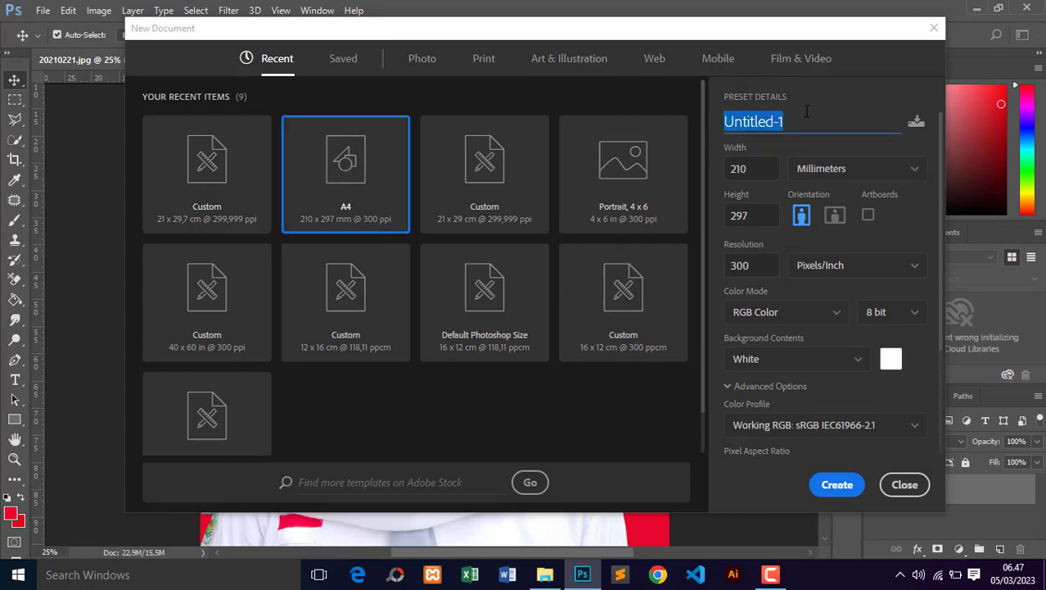
{"action": "type", "text": "pas foto"}
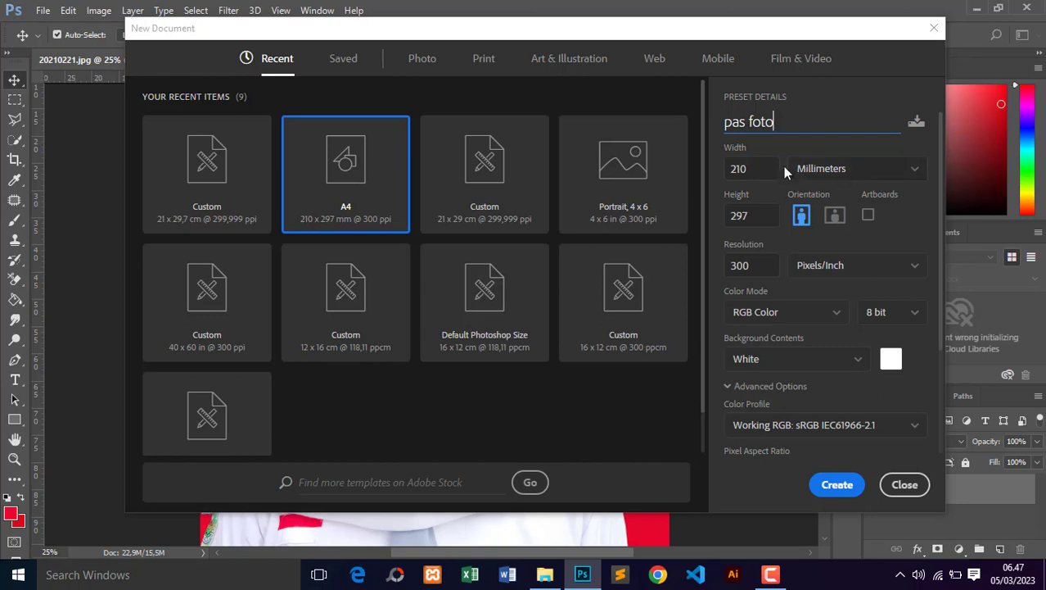
{"action": "left_click", "coordinate": [851, 170]}
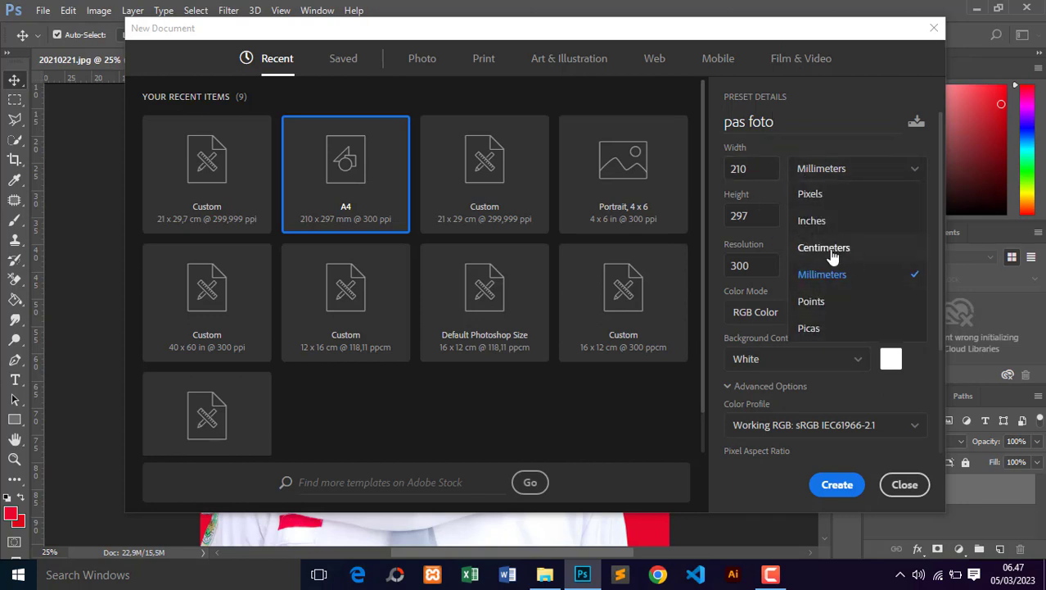
{"action": "left_click", "coordinate": [844, 250]}
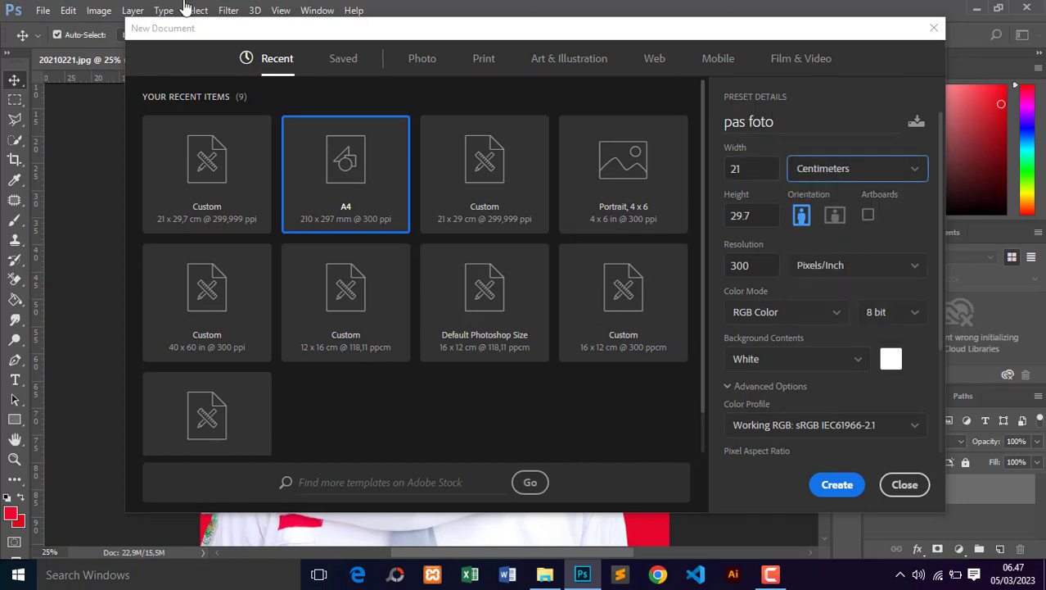
{"action": "left_click", "coordinate": [752, 264]}
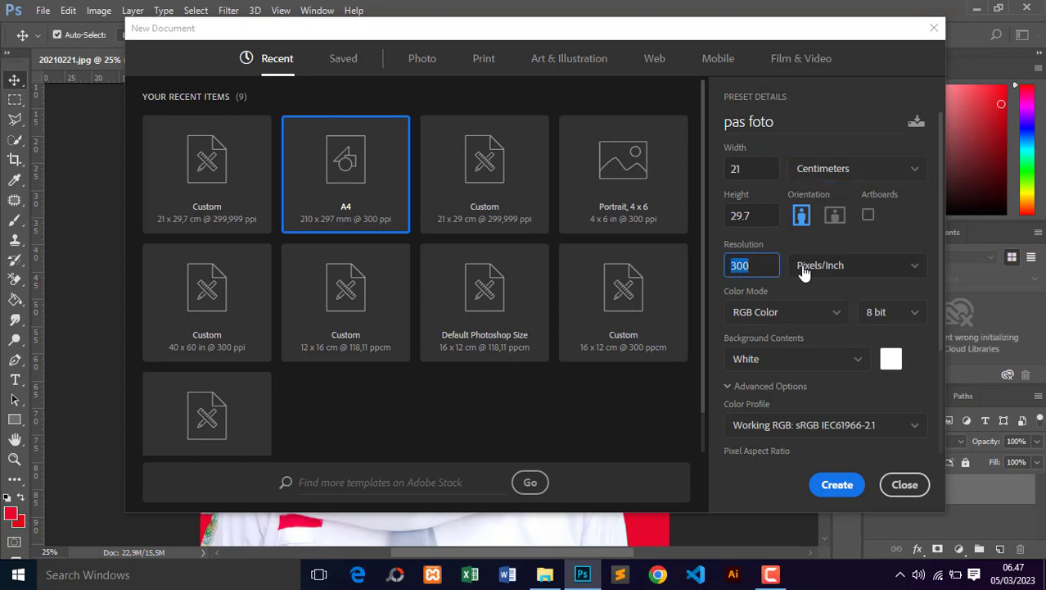
{"action": "left_click", "coordinate": [861, 267]}
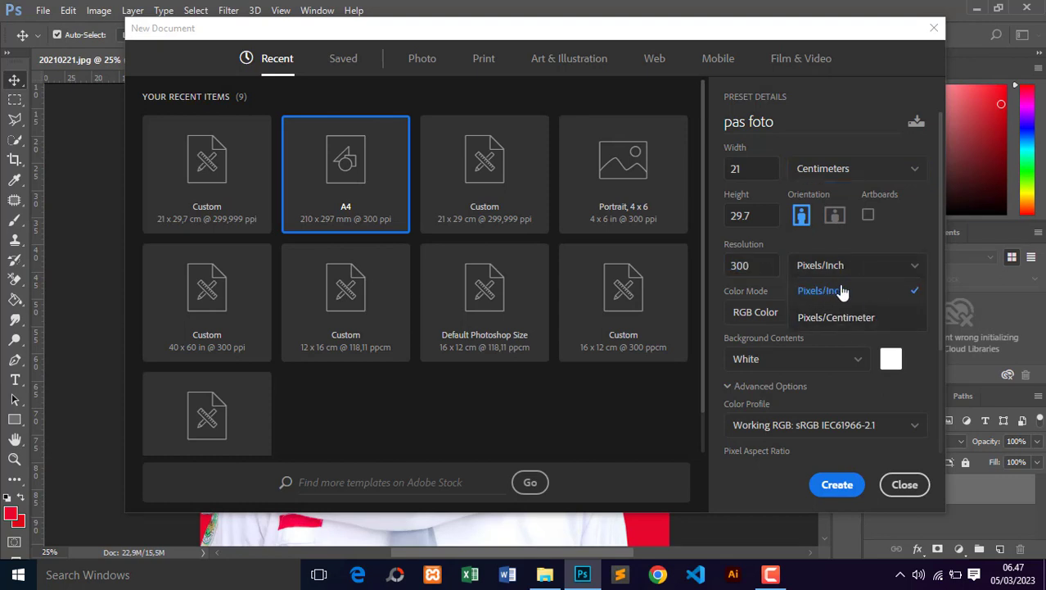
{"action": "left_click", "coordinate": [841, 291]}
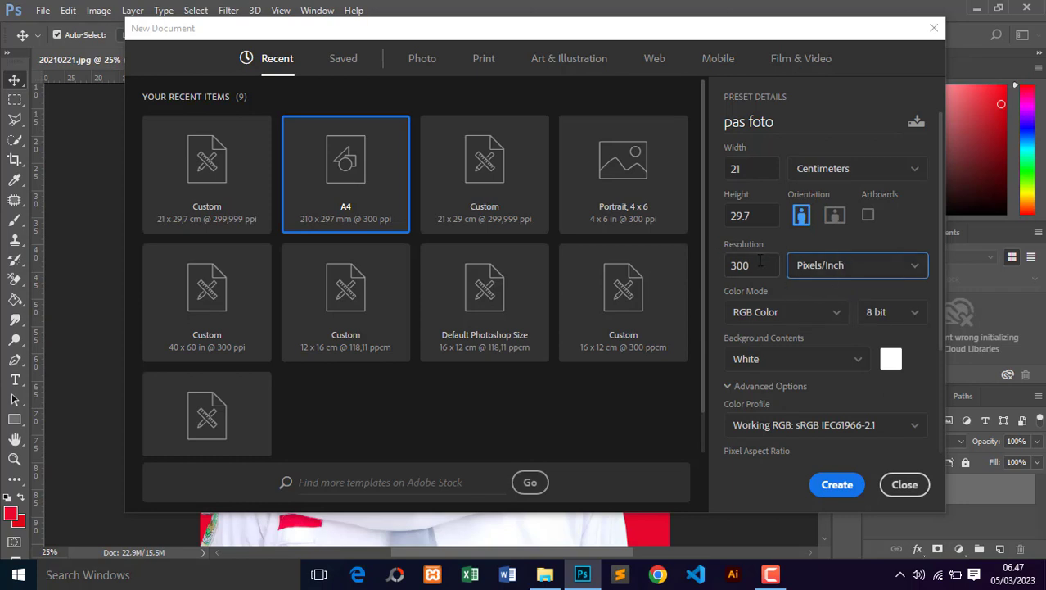
{"action": "left_click", "coordinate": [838, 479]}
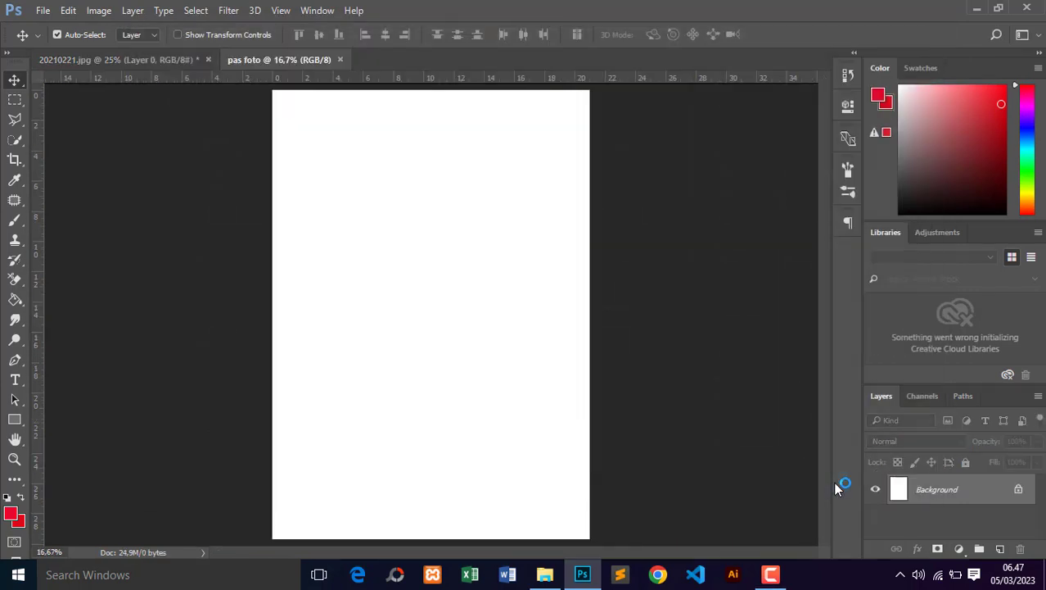
Switch to the portrait document and set the Crop tool to W x H x Resolution at 4 cm by 6 cm with px/in units.
{"action": "left_click", "coordinate": [147, 58]}
{"action": "key", "text": "z"}
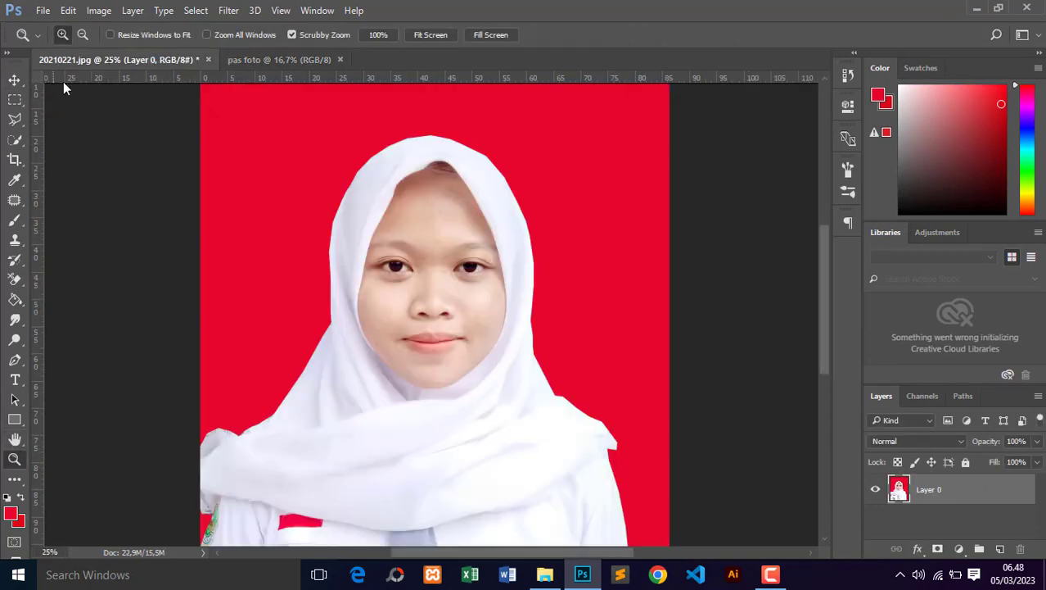
{"action": "left_click", "coordinate": [451, 326]}
{"action": "left_click", "coordinate": [15, 80]}
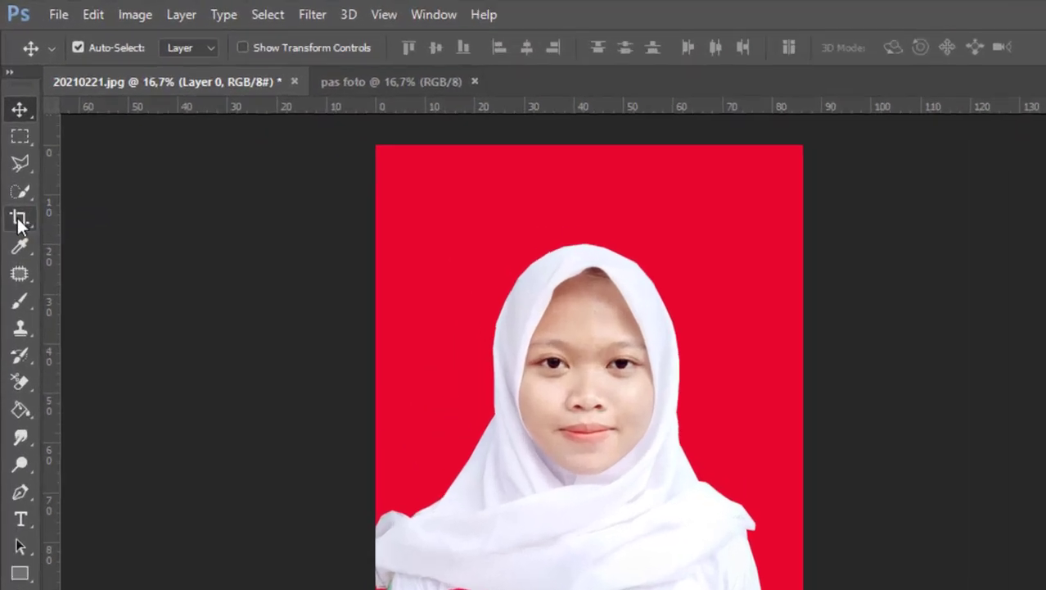
{"action": "left_click", "coordinate": [13, 161]}
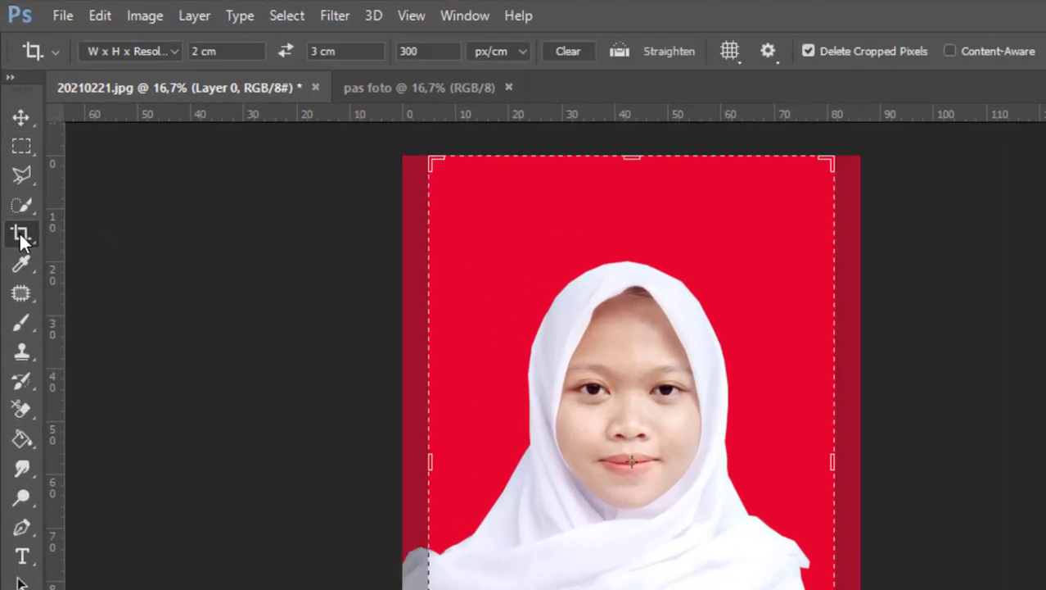
{"action": "left_click", "coordinate": [175, 51]}
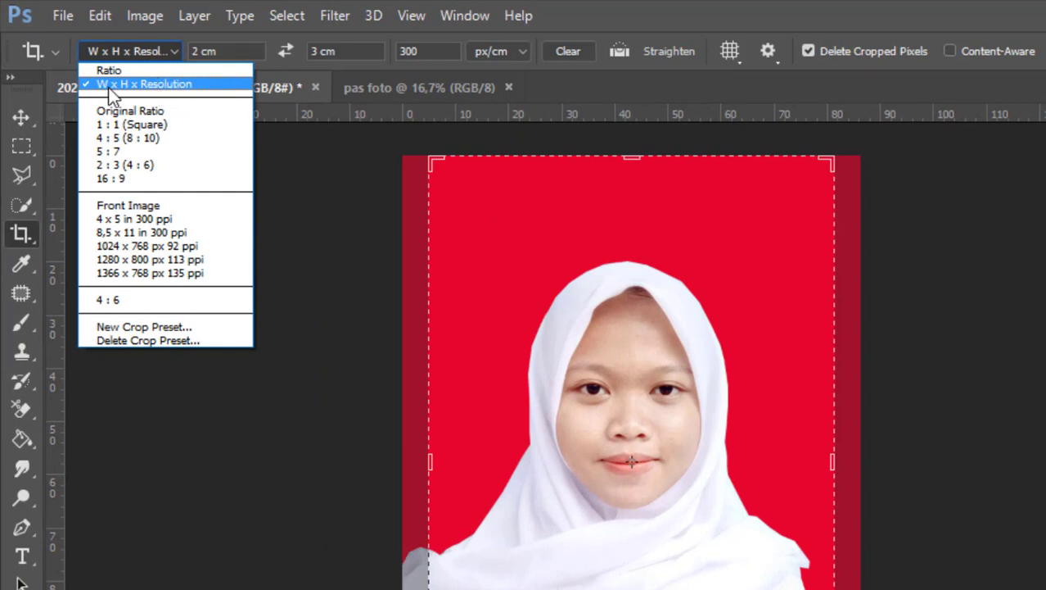
{"action": "left_click", "coordinate": [174, 85]}
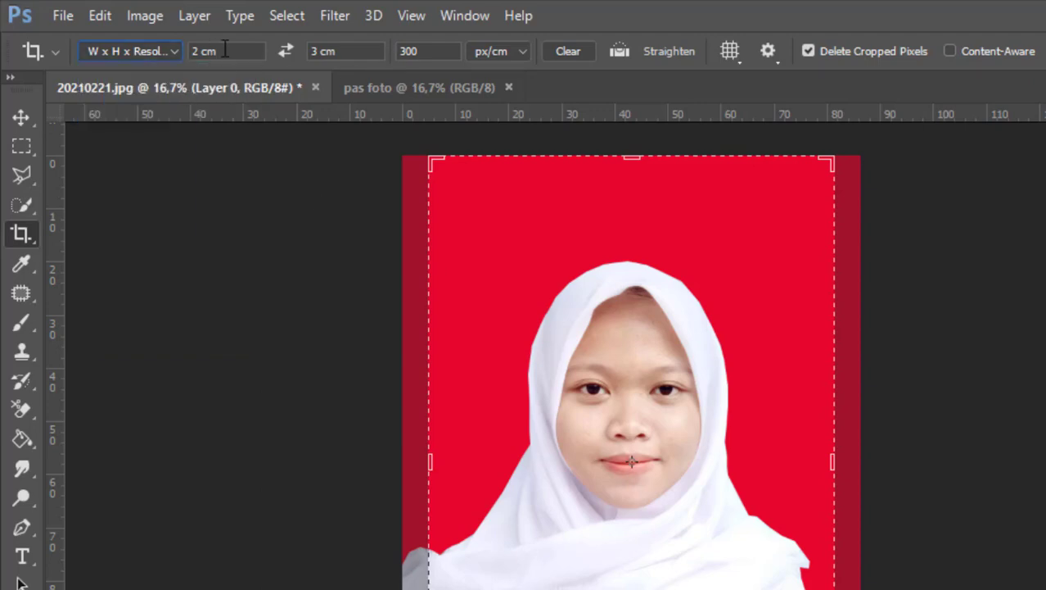
{"action": "left_click", "coordinate": [225, 50]}
{"action": "type", "text": "4"}
{"action": "key", "text": "Tab"}
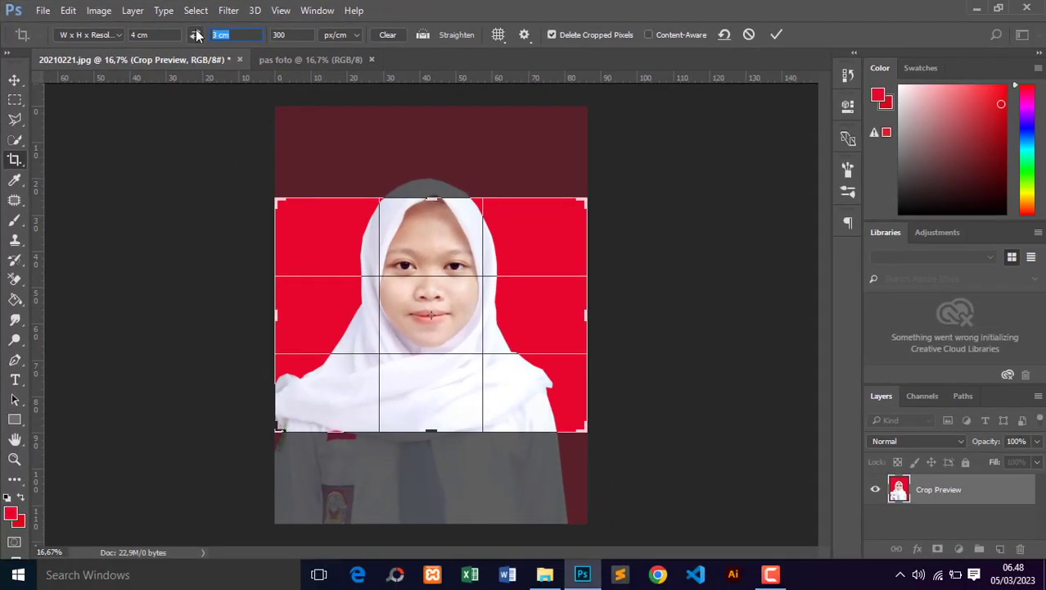
{"action": "type", "text": "6"}
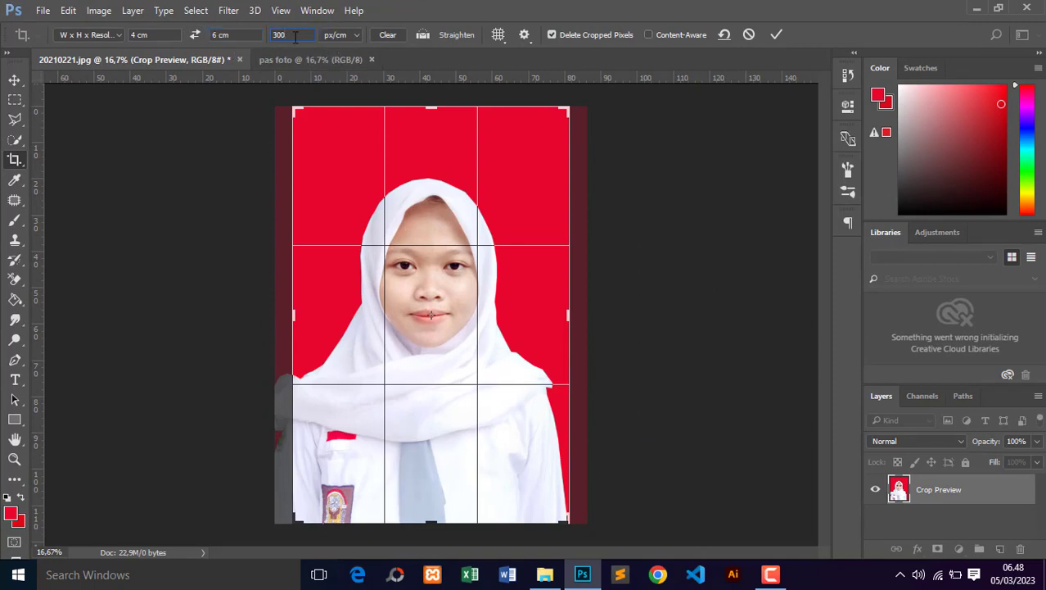
{"action": "left_click", "coordinate": [357, 36]}
Tighten the crop frame around the person, center her head and upper body in it, and apply the crop.
{"action": "mouse_move", "coordinate": [573, 107]}
{"action": "left_mouse_down"}
{"action": "mouse_move", "coordinate": [557, 106]}
{"action": "mouse_move", "coordinate": [561, 119]}
{"action": "left_mouse_up"}
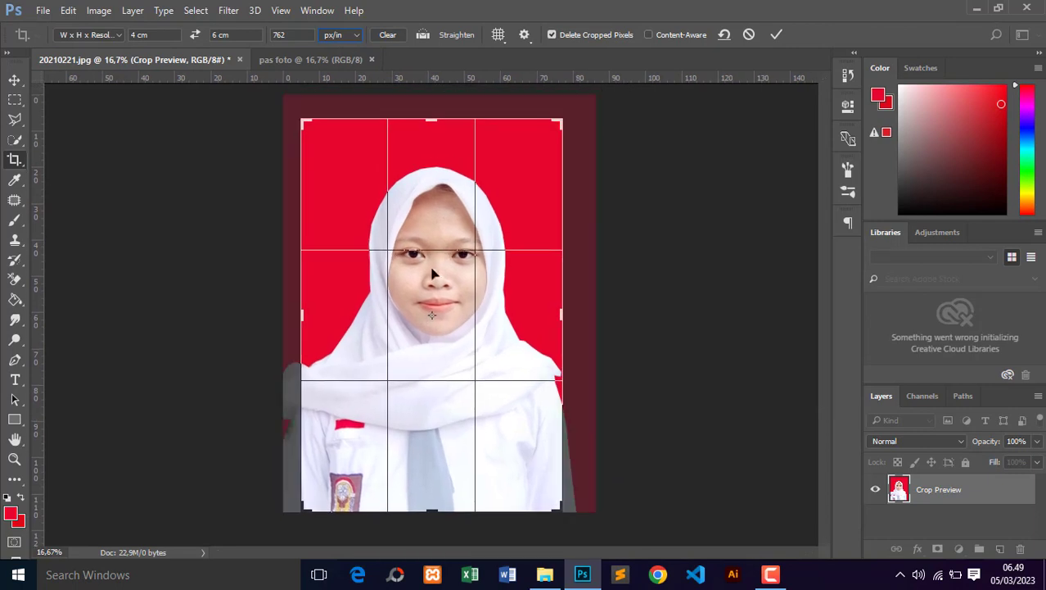
{"action": "left_click_drag", "start_coordinate": [454, 286], "coordinate": [459, 299]}
{"action": "left_click_drag", "start_coordinate": [562, 121], "coordinate": [553, 134]}
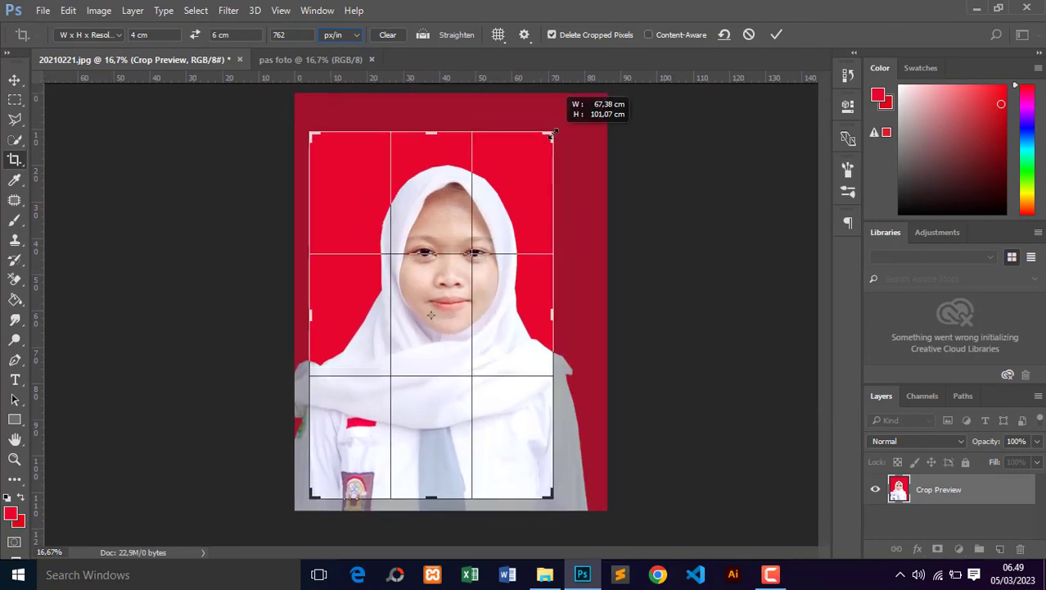
{"action": "left_click_drag", "start_coordinate": [536, 176], "coordinate": [506, 223]}
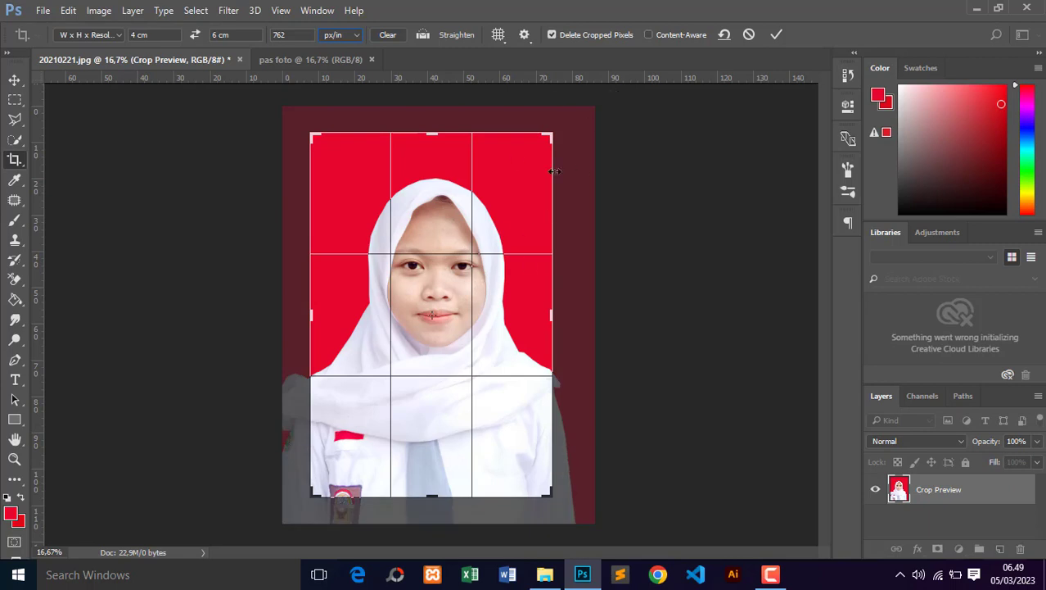
{"action": "left_click", "coordinate": [778, 35]}
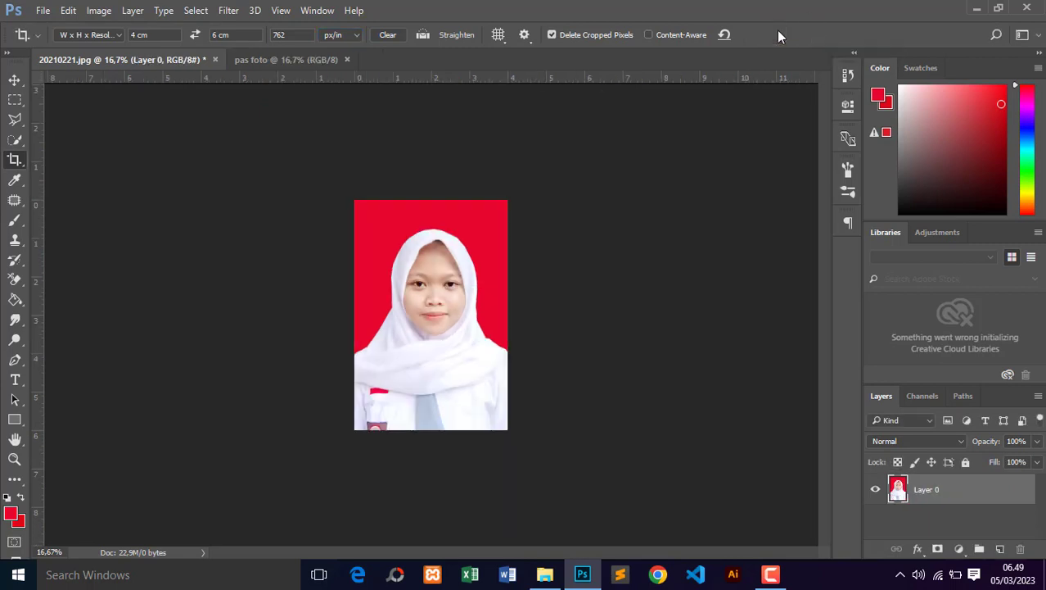
Move the cropped portrait into the "pas foto" document and align it with the page's upper-left corner.
{"action": "key", "text": "v"}
{"action": "left_click_drag", "start_coordinate": [424, 307], "coordinate": [370, 223]}
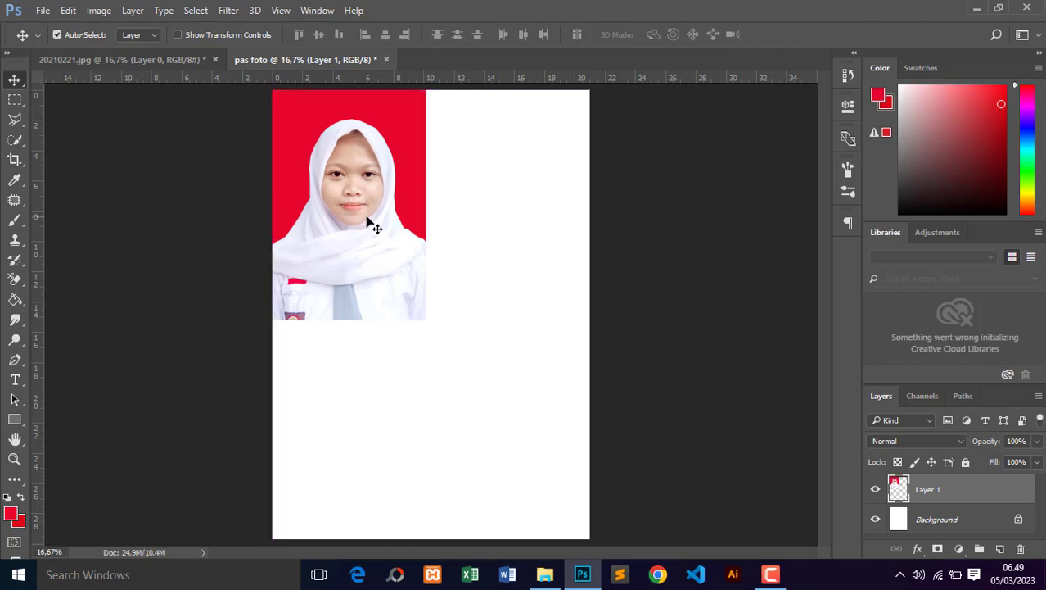
{"action": "mouse_move", "coordinate": [367, 175]}
{"action": "left_mouse_down"}
{"action": "mouse_move", "coordinate": [402, 168]}
{"action": "mouse_move", "coordinate": [351, 156]}
{"action": "mouse_move", "coordinate": [364, 182]}
{"action": "left_mouse_up"}
Scale the placed portrait down to about 40.6%, matching 4 by 6 cm on the rulers, and offset it slightly from the page corner.
{"action": "key", "text": "ctrl+t"}
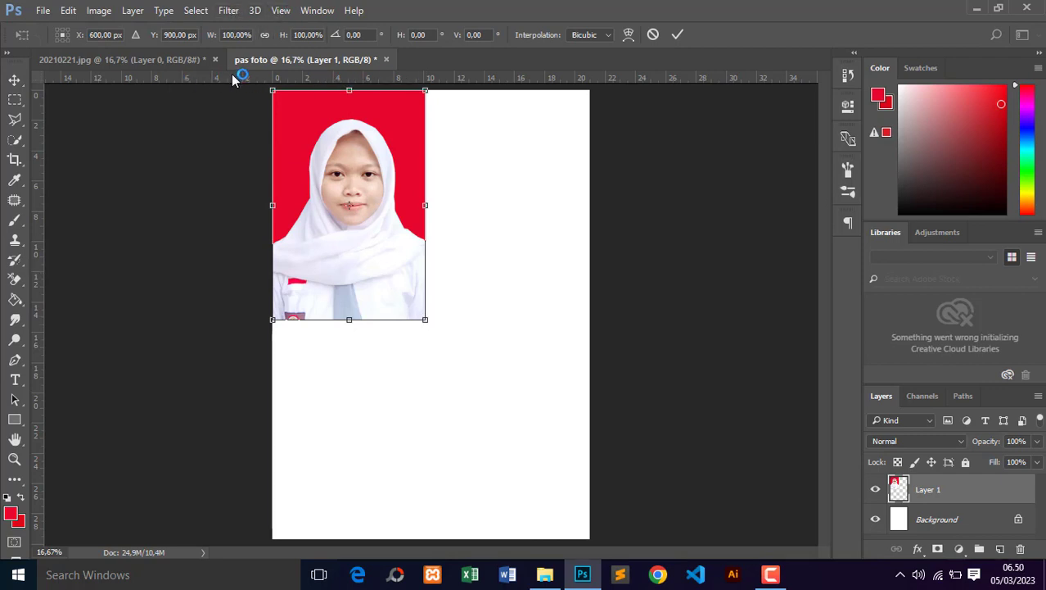
{"action": "left_click", "coordinate": [281, 10]}
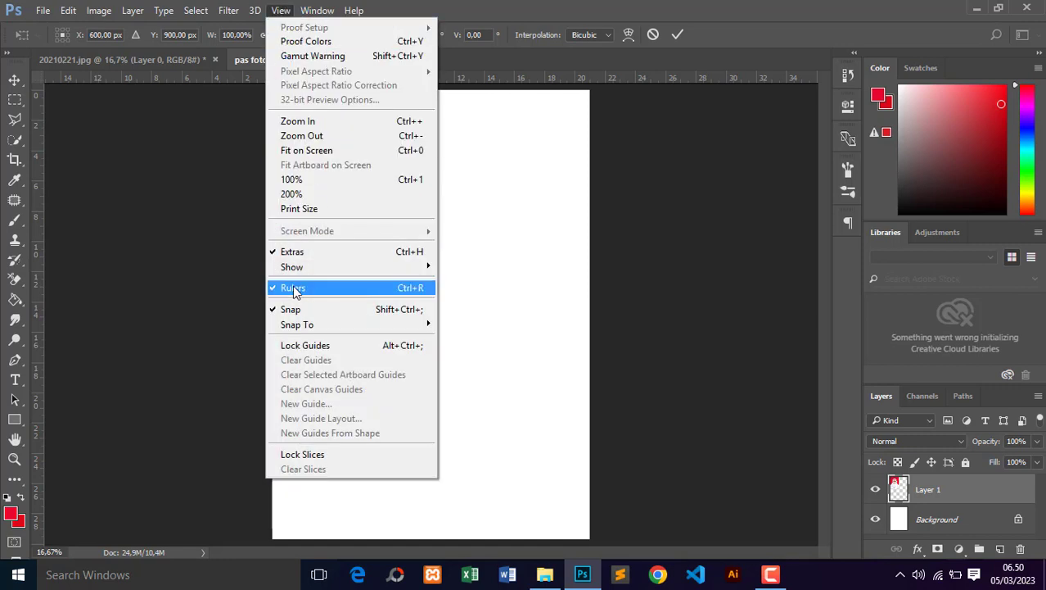
{"action": "key", "text": "Escape"}
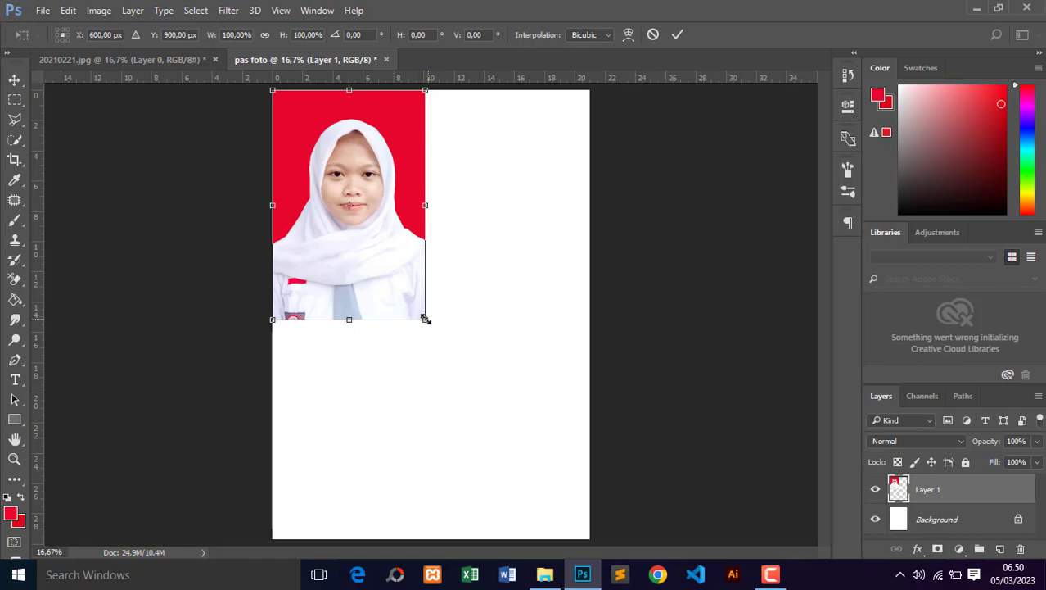
{"action": "left_click_drag", "start_coordinate": [417, 310], "coordinate": [330, 186]}
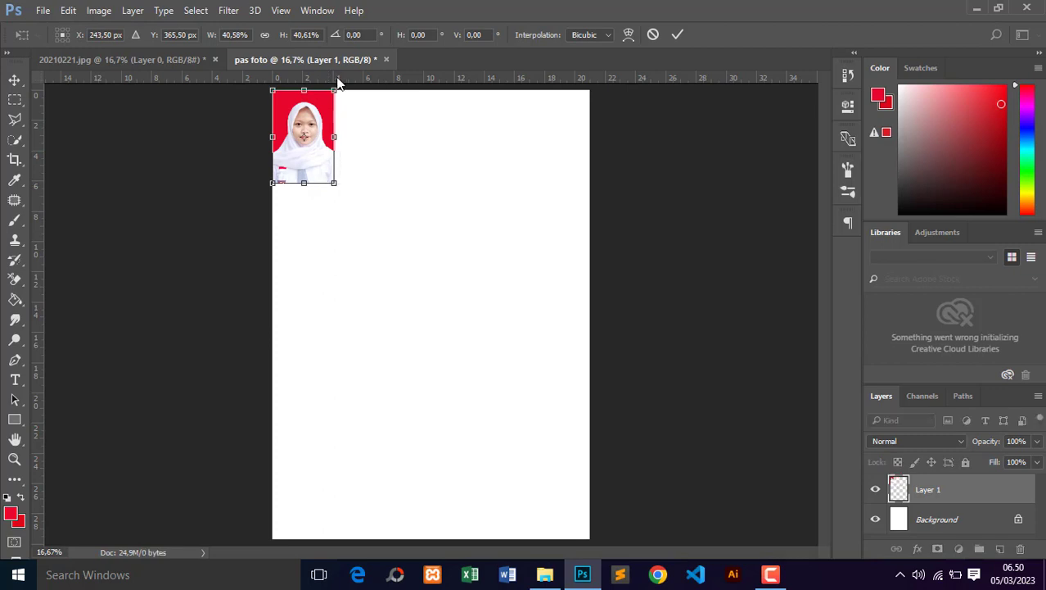
{"action": "left_click", "coordinate": [15, 80]}
{"action": "left_click", "coordinate": [446, 228]}
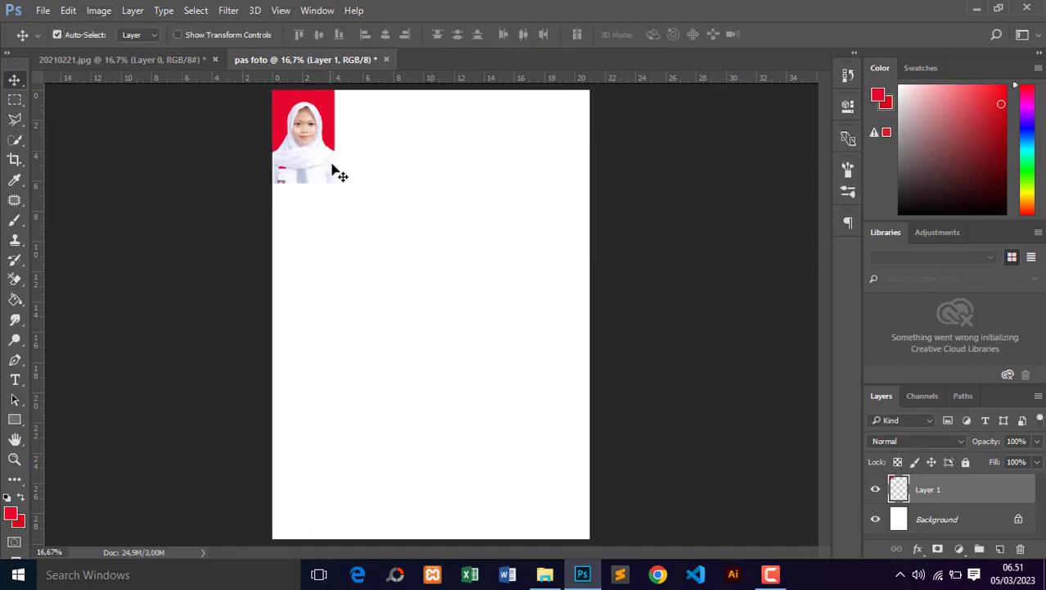
{"action": "mouse_move", "coordinate": [308, 133]}
{"action": "left_mouse_down"}
{"action": "mouse_move", "coordinate": [339, 159]}
{"action": "mouse_move", "coordinate": [318, 123]}
{"action": "mouse_move", "coordinate": [295, 119]}
{"action": "mouse_move", "coordinate": [305, 138]}
{"action": "left_mouse_up"}
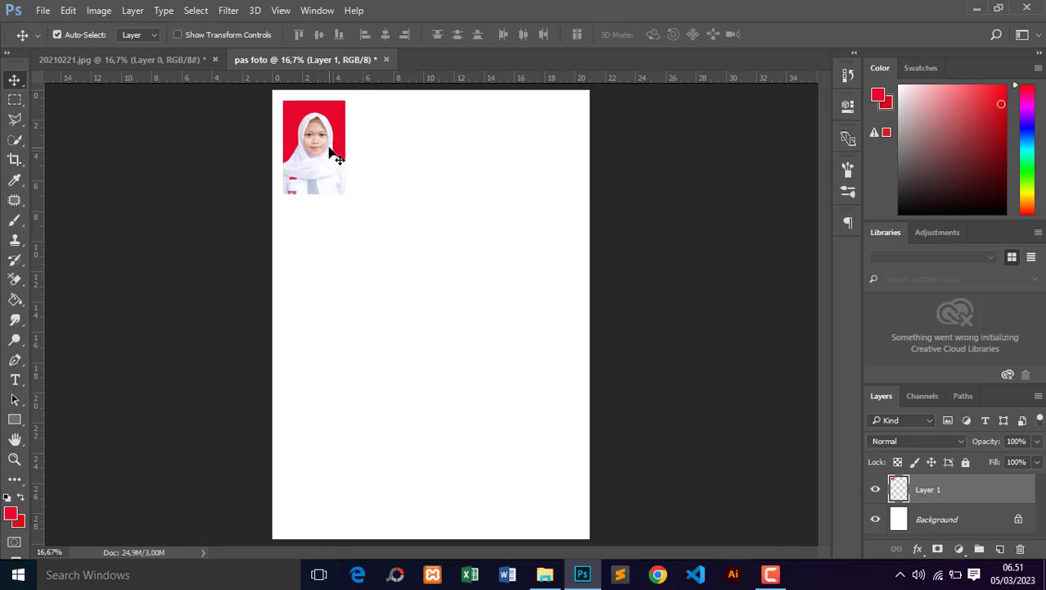
Duplicate the photo layer within the "pas foto" document and place the copy to the right of the original.
{"action": "right_click", "coordinate": [940, 497]}
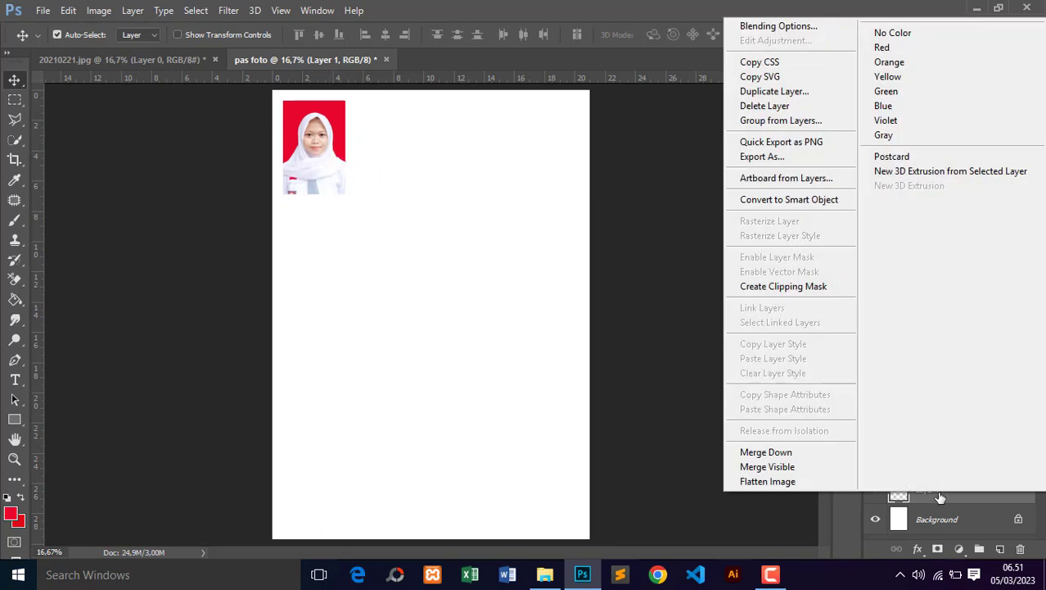
{"action": "left_click", "coordinate": [792, 92]}
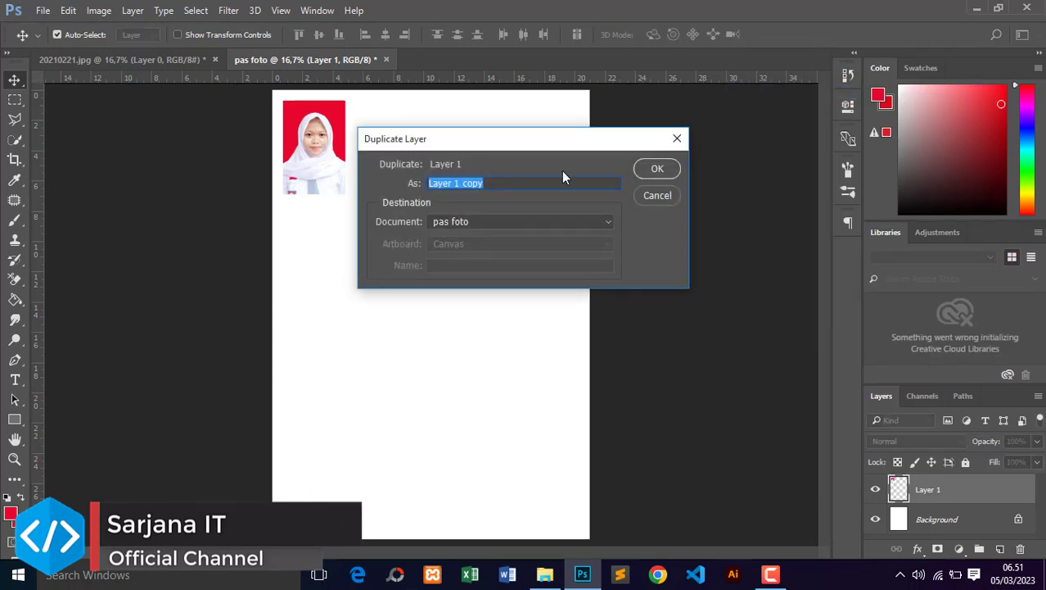
{"action": "key", "text": "Return"}
{"action": "left_click_drag", "start_coordinate": [348, 163], "coordinate": [395, 156]}
Return the 20210221.jpg portrait to its Merge Layers history state, before the 4 by 6 cm crop.
{"action": "left_click", "coordinate": [117, 60]}
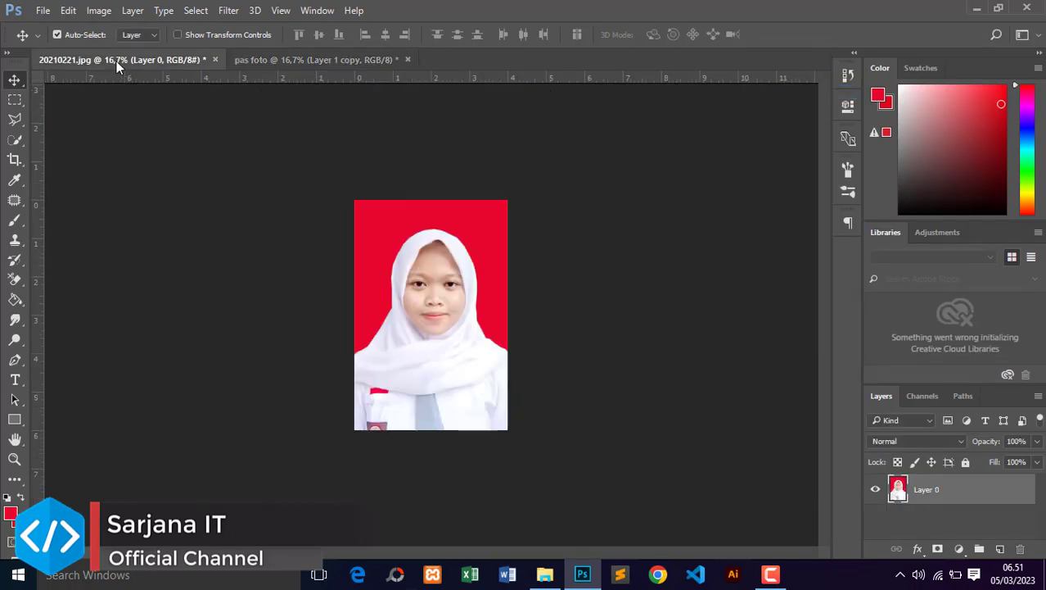
{"action": "left_click", "coordinate": [318, 10]}
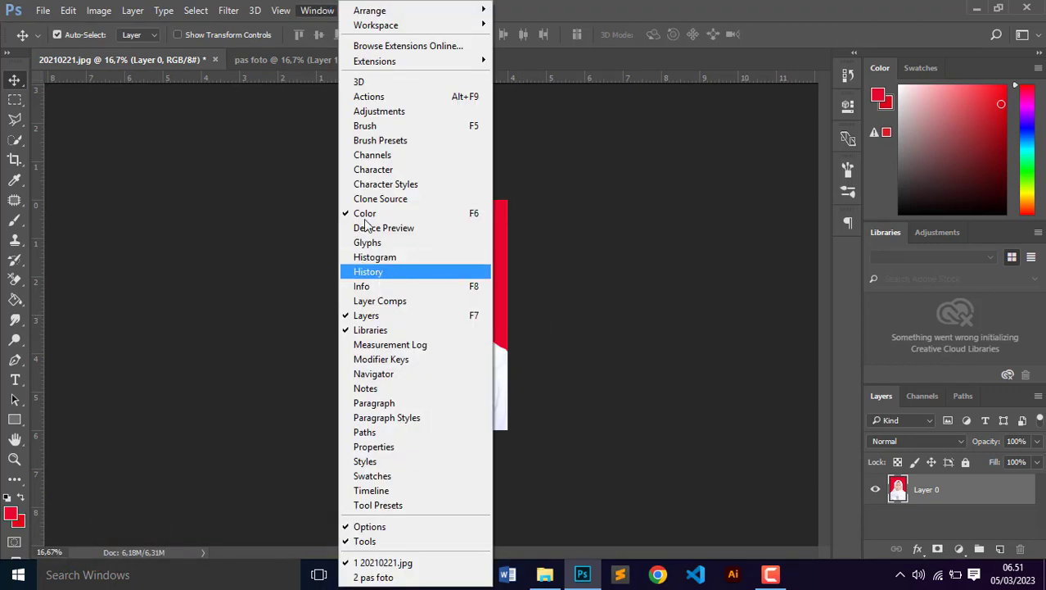
{"action": "left_click", "coordinate": [391, 271]}
{"action": "scroll", "coordinate": [829, 110], "scroll_direction": "up", "scroll_amount": 3}
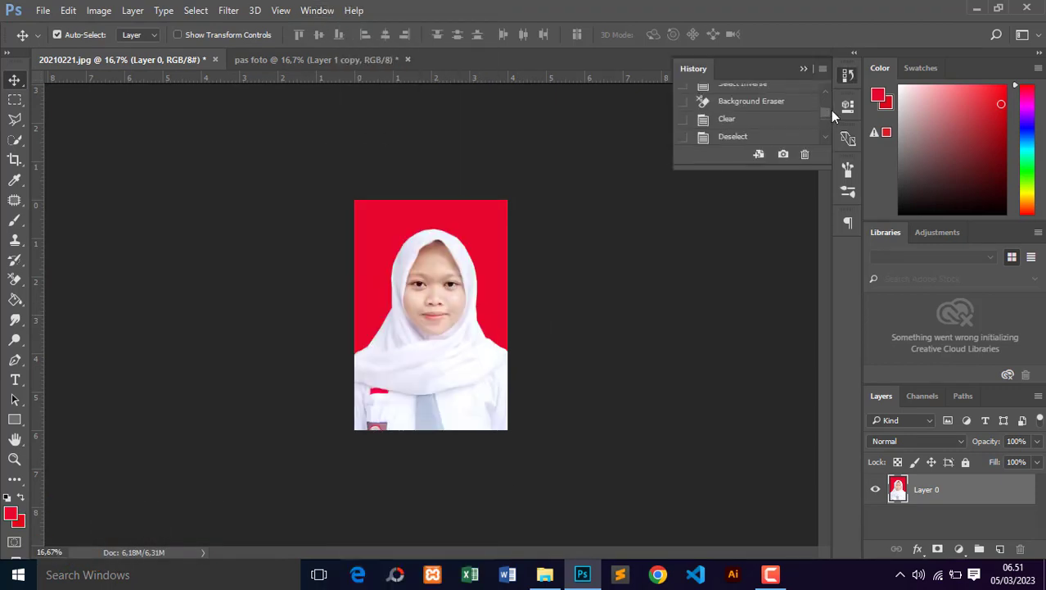
{"action": "left_click", "coordinate": [741, 98]}
{"action": "left_click", "coordinate": [741, 124]}
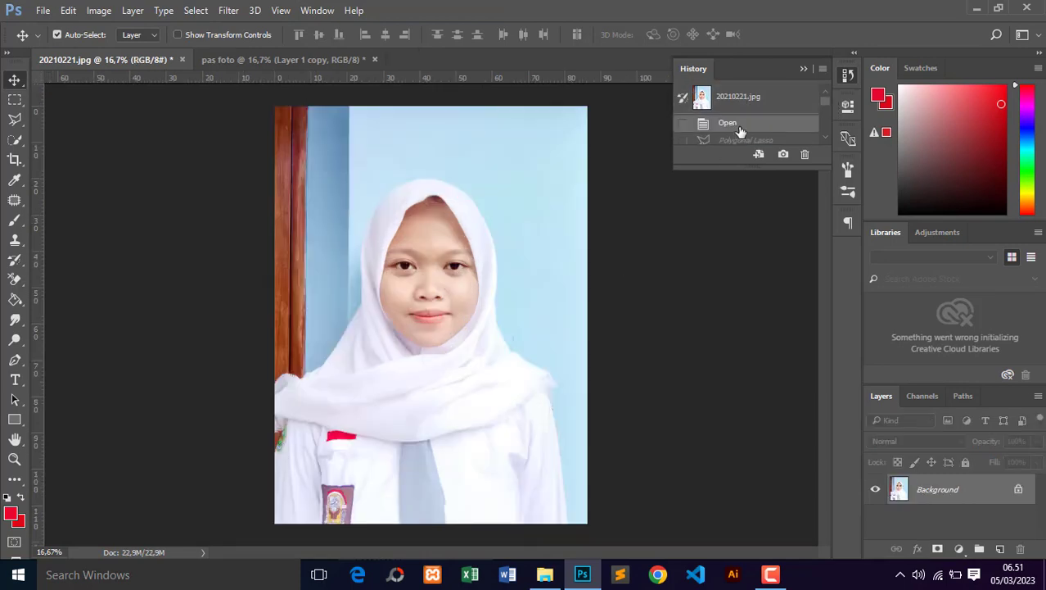
{"action": "scroll", "coordinate": [824, 105], "scroll_direction": "down", "scroll_amount": 1}
{"action": "scroll", "coordinate": [823, 104], "scroll_direction": "down", "scroll_amount": 4}
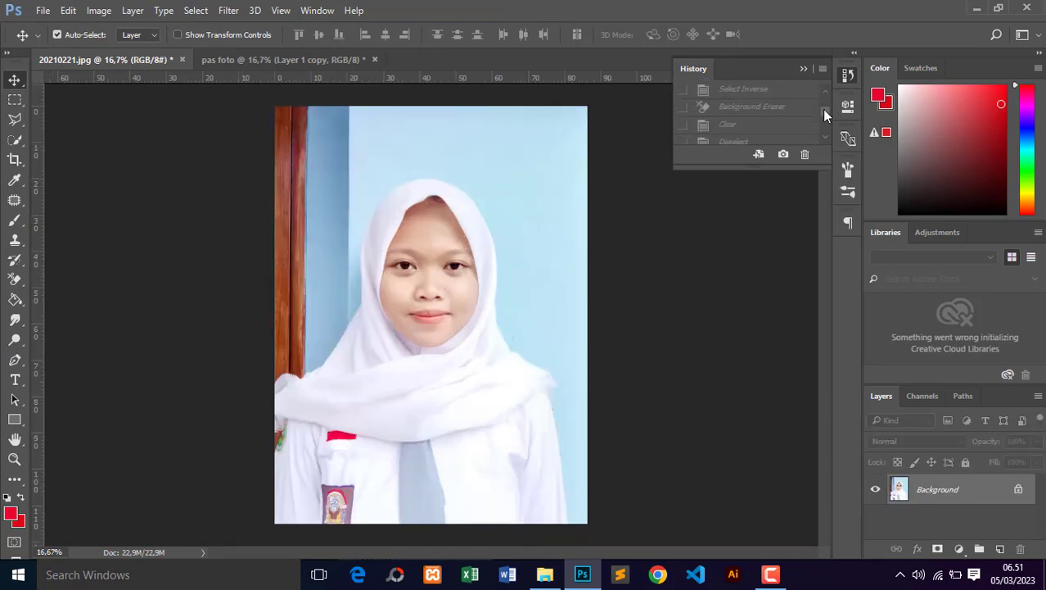
{"action": "left_click", "coordinate": [758, 130]}
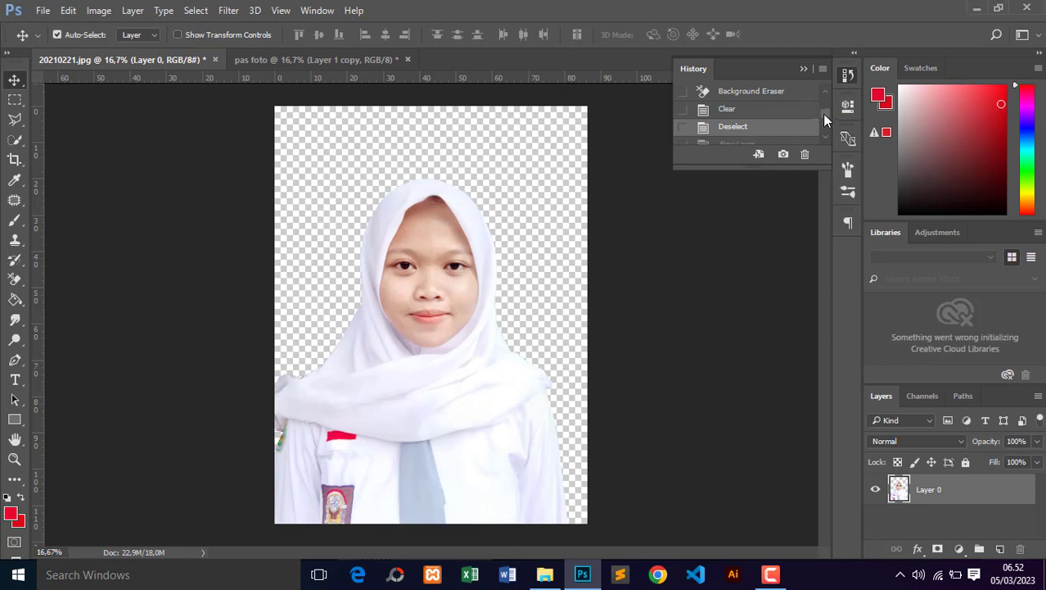
{"action": "scroll", "coordinate": [823, 119], "scroll_direction": "down", "scroll_amount": 1}
{"action": "scroll", "coordinate": [823, 121], "scroll_direction": "down", "scroll_amount": 2}
{"action": "left_click", "coordinate": [749, 119]}
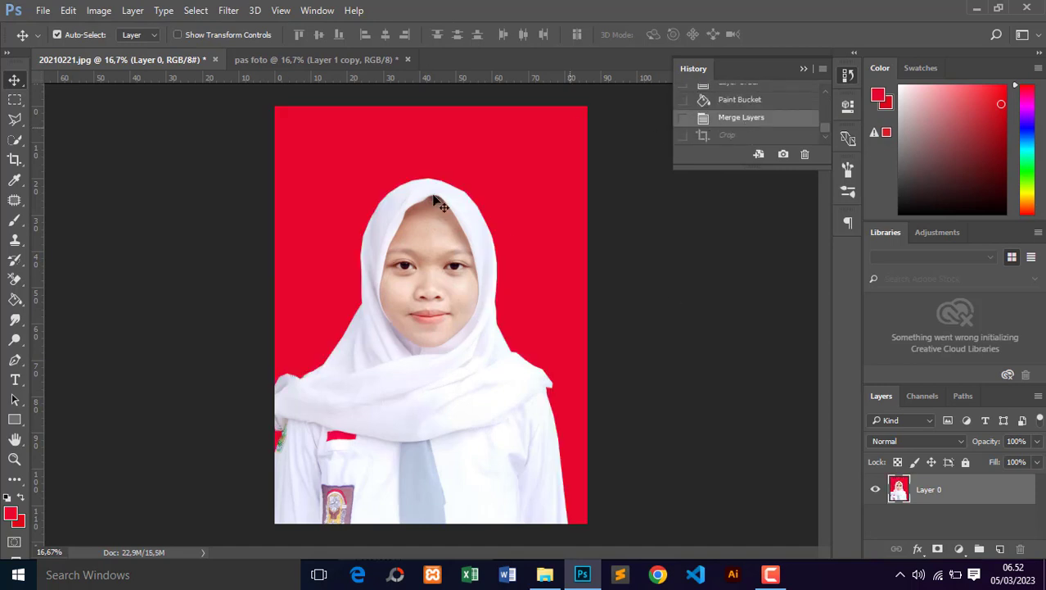
Set the Crop tool to a width of 3 cm, a height of 4 cm and a resolution of 300 px/in.
{"action": "left_click", "coordinate": [14, 159]}
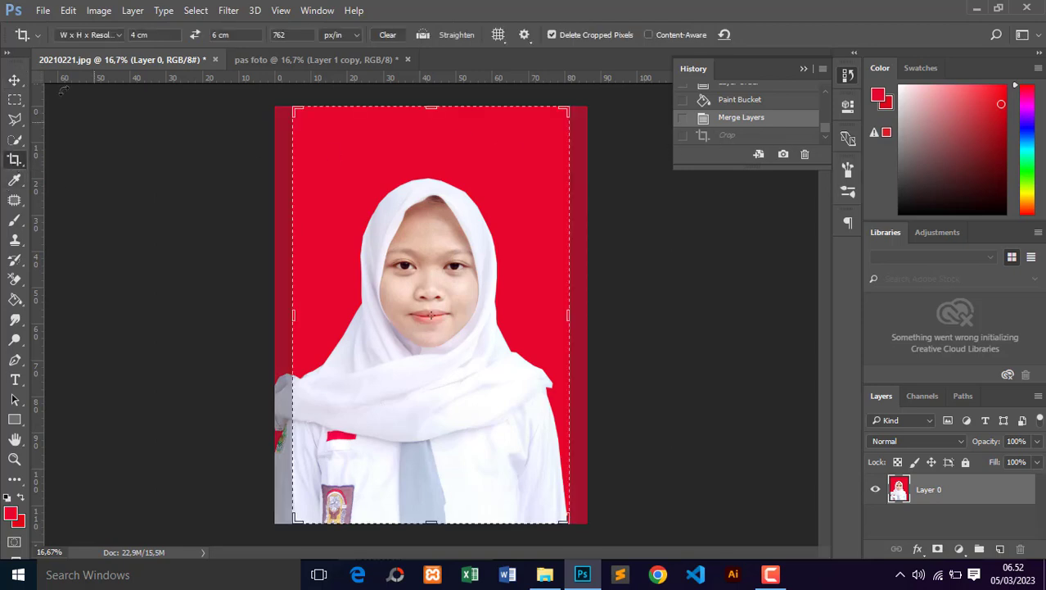
{"action": "left_click", "coordinate": [117, 35]}
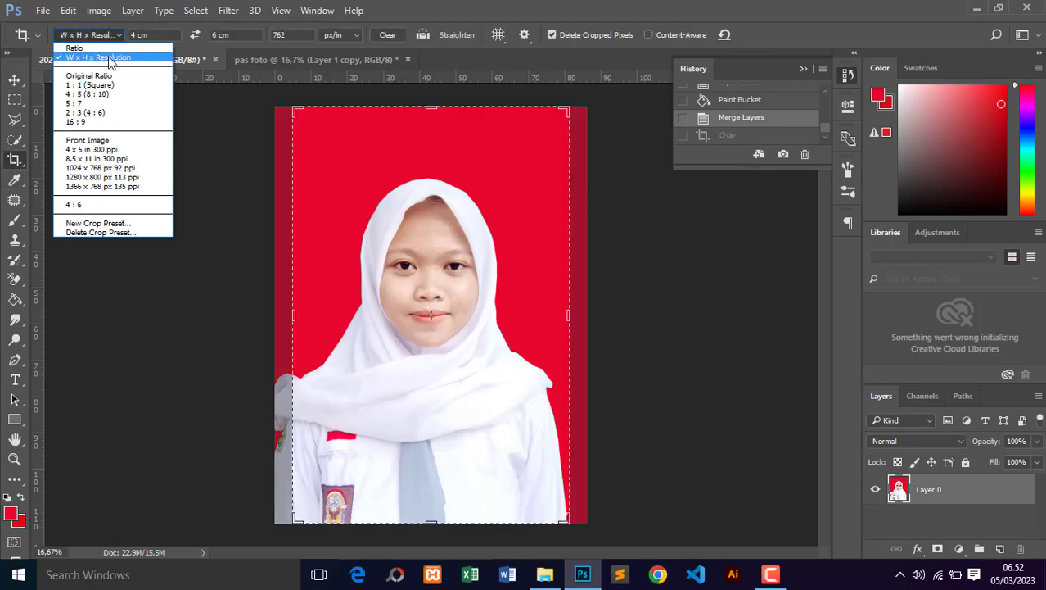
{"action": "left_click", "coordinate": [109, 58]}
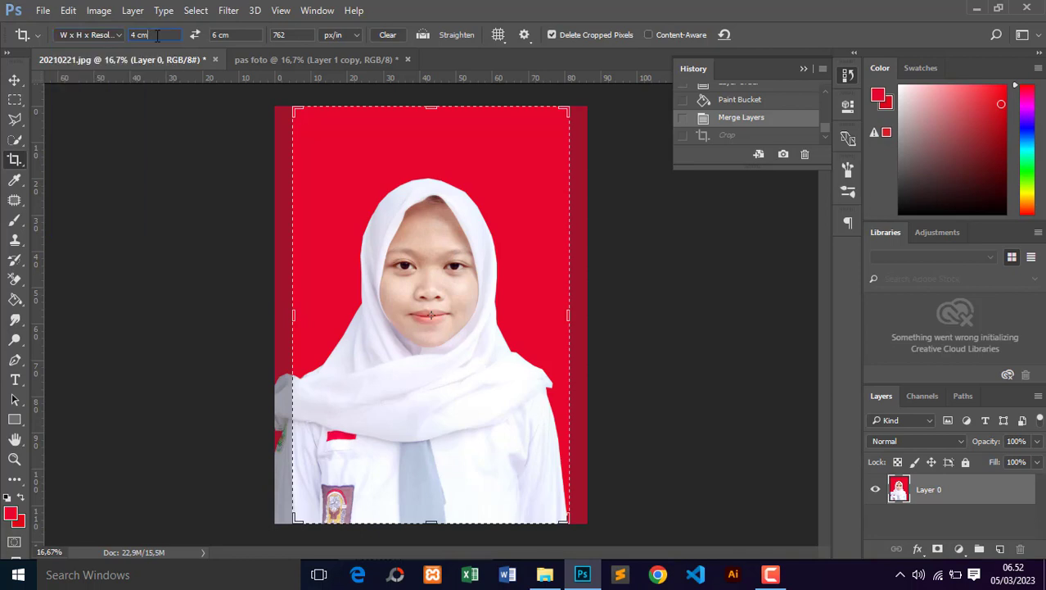
{"action": "left_click_drag", "start_coordinate": [157, 36], "coordinate": [127, 35]}
{"action": "type", "text": "3"}
{"action": "key", "text": "Tab"}
{"action": "type", "text": "4"}
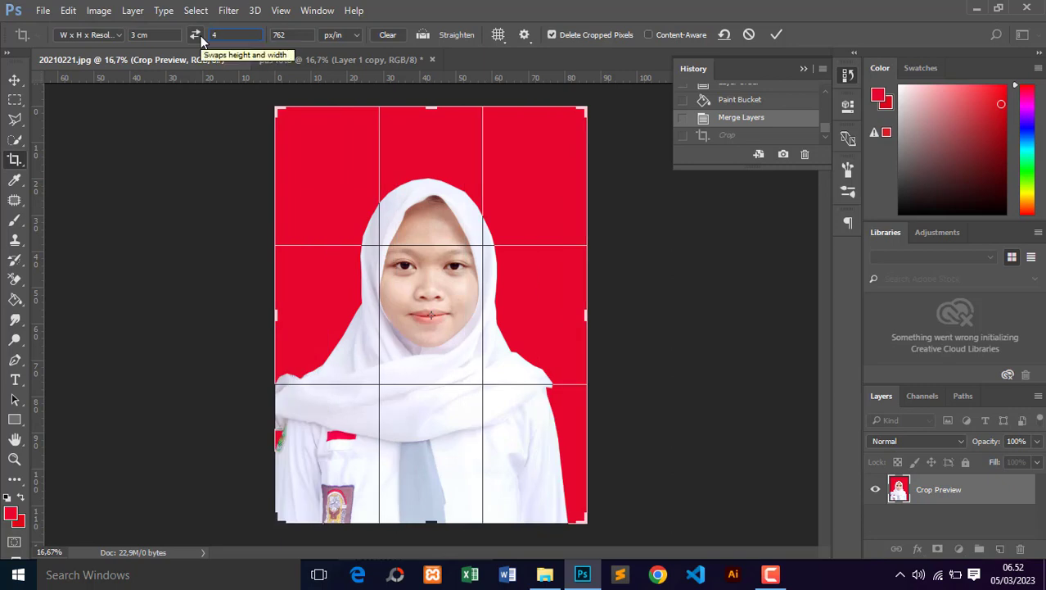
{"action": "left_click", "coordinate": [306, 35]}
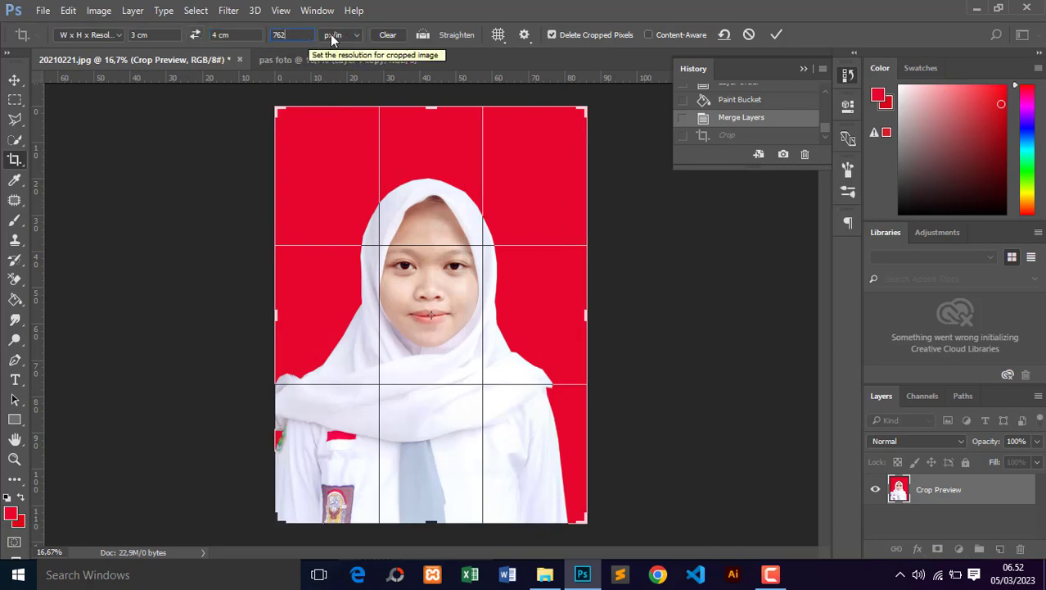
{"action": "left_click", "coordinate": [273, 36]}
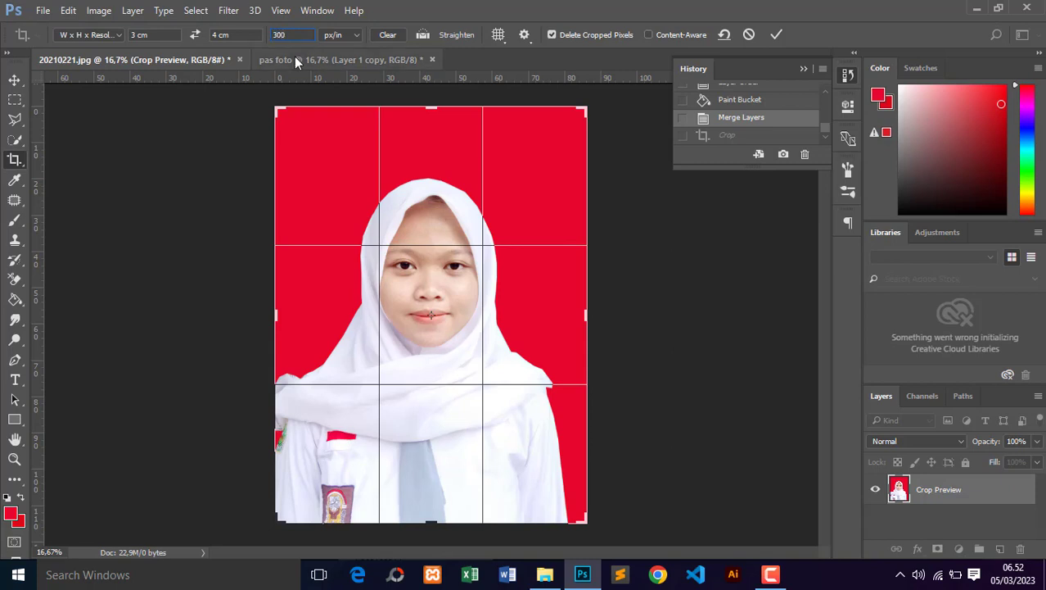
Tighten the crop frame around the person's head and shoulders, center her in it, and apply the crop.
{"action": "left_click_drag", "start_coordinate": [585, 108], "coordinate": [541, 169]}
{"action": "left_click_drag", "start_coordinate": [431, 235], "coordinate": [395, 307]}
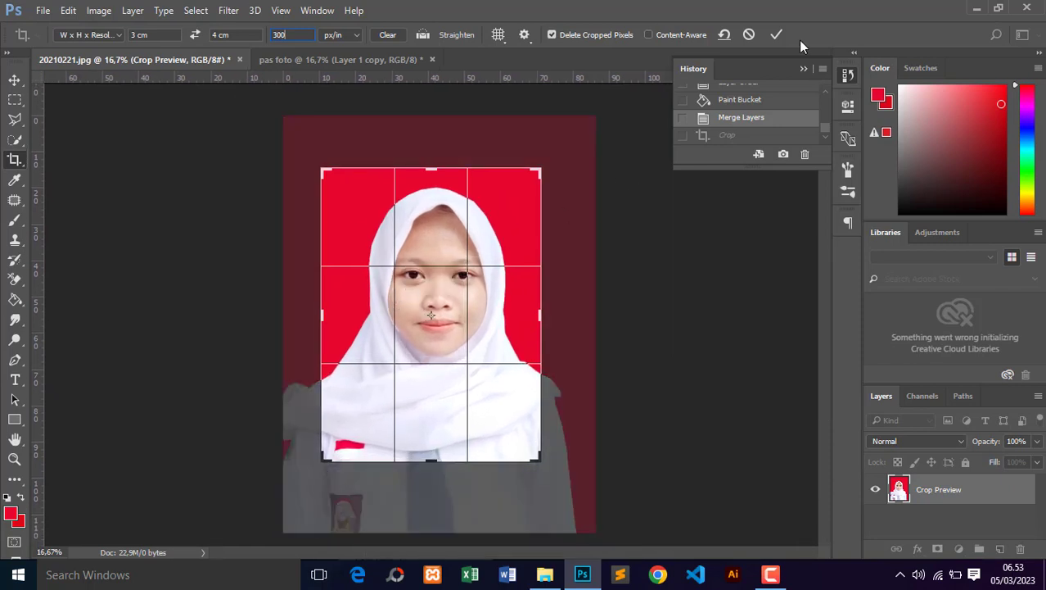
{"action": "left_click", "coordinate": [777, 36]}
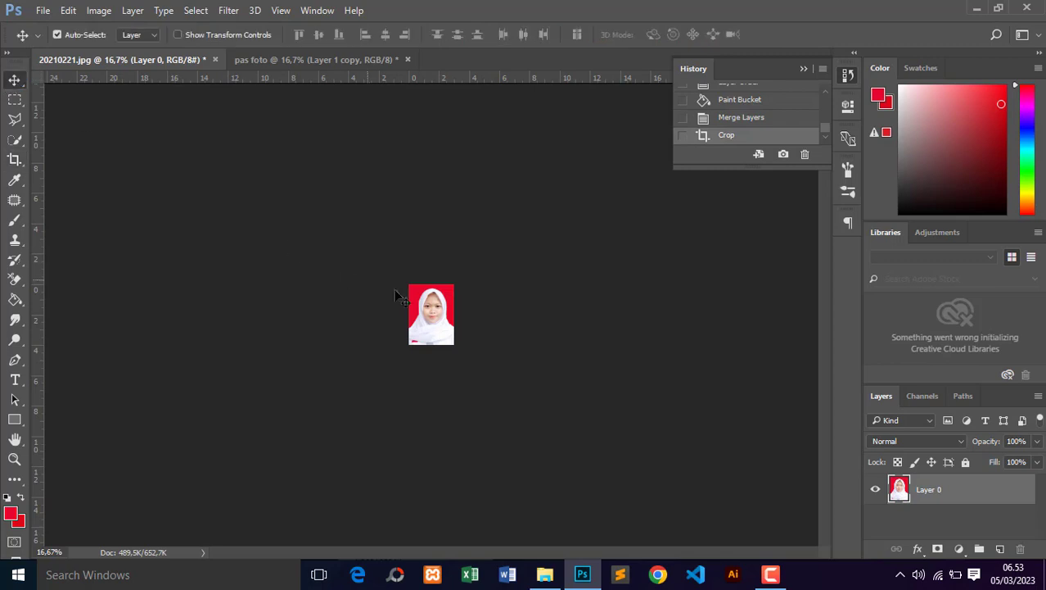
Move the 3 by 4 cm photo into "pas foto" beside the larger photos, and place a duplicate to its right.
{"action": "left_click_drag", "start_coordinate": [423, 304], "coordinate": [447, 173]}
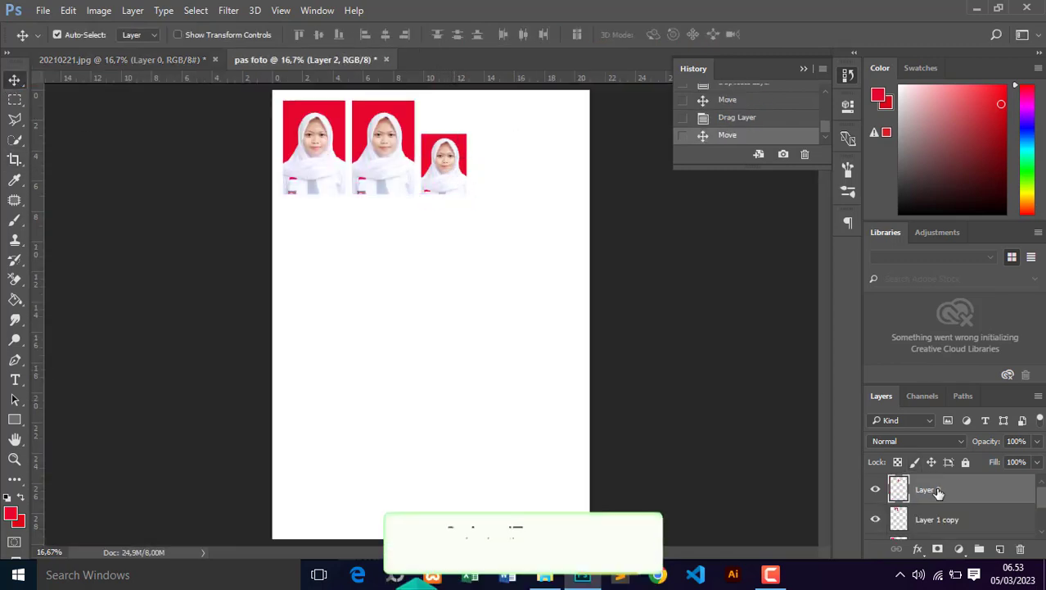
{"action": "right_click", "coordinate": [933, 490]}
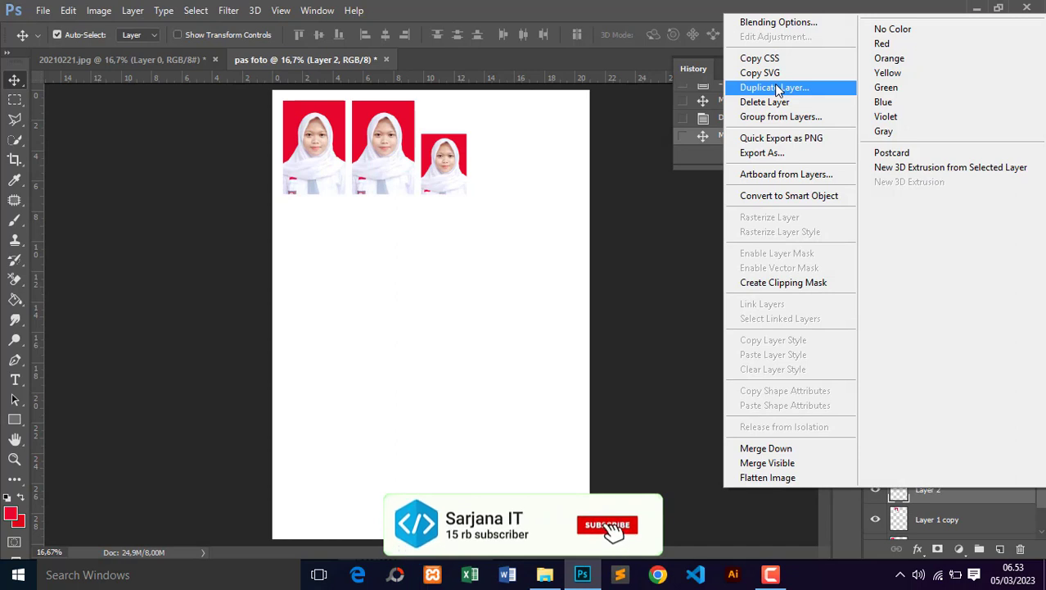
{"action": "left_click", "coordinate": [774, 86]}
{"action": "key", "text": "Return"}
{"action": "left_click_drag", "start_coordinate": [442, 172], "coordinate": [492, 173]}
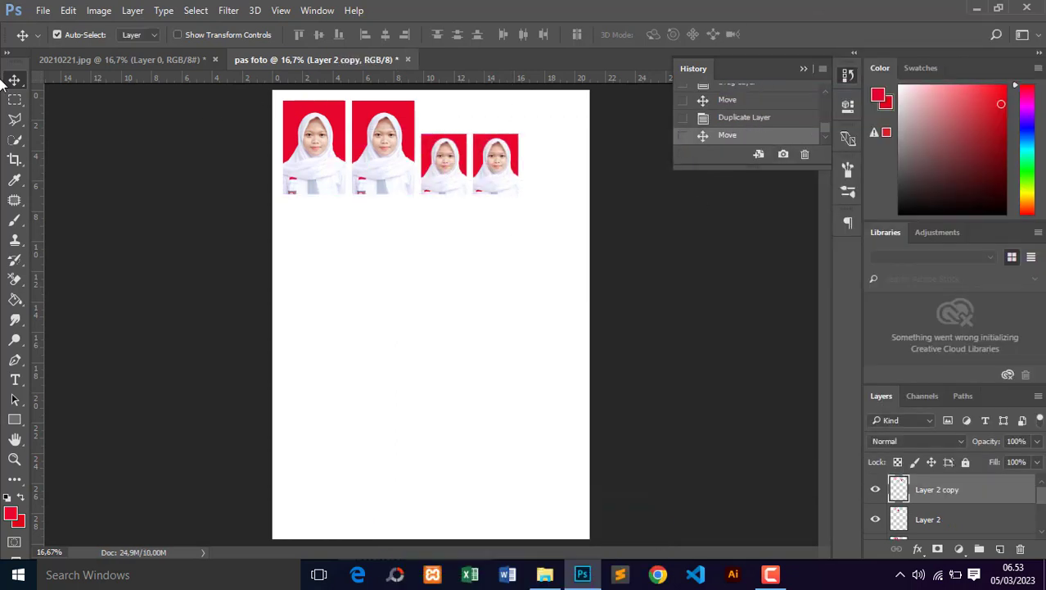
Step the 20210221.jpg portrait back to its Merge Layers history state, before the 3 by 4 cm crop.
{"action": "left_click", "coordinate": [118, 60]}
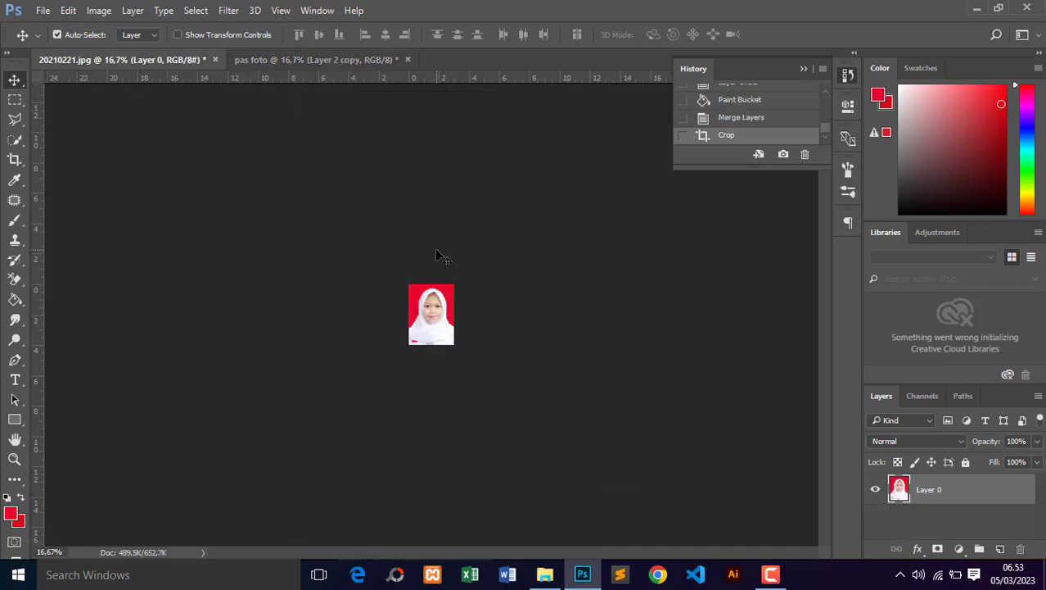
{"action": "left_click", "coordinate": [324, 10]}
{"action": "left_click", "coordinate": [373, 271]}
{"action": "left_click", "coordinate": [317, 10]}
{"action": "left_click", "coordinate": [372, 271]}
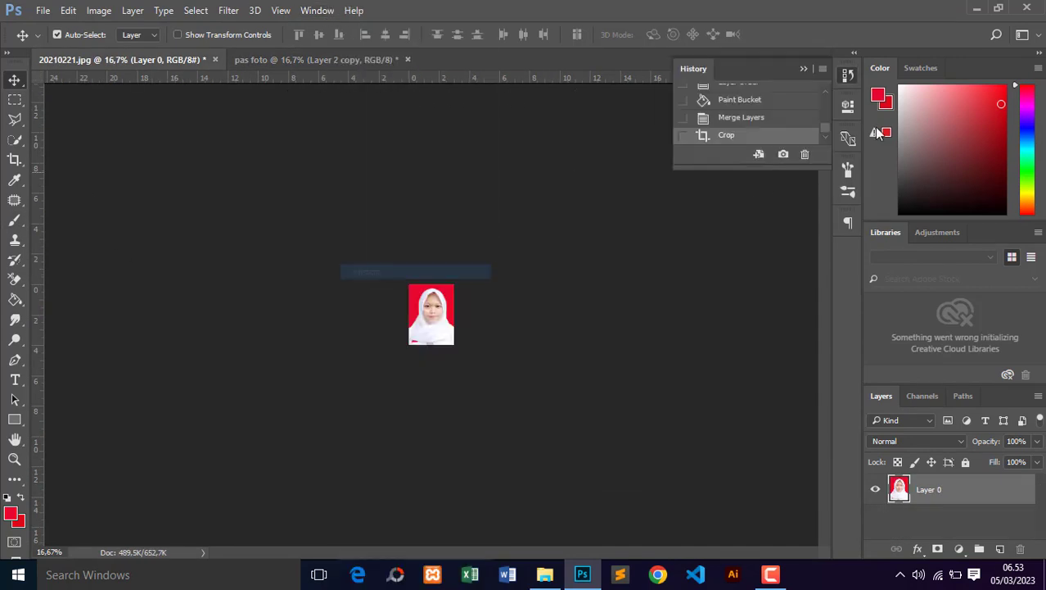
{"action": "mouse_move", "coordinate": [826, 127]}
{"action": "left_mouse_down"}
{"action": "mouse_move", "coordinate": [829, 106]}
{"action": "mouse_move", "coordinate": [828, 129]}
{"action": "left_mouse_up"}
{"action": "left_click", "coordinate": [760, 119]}
Crop the portrait to 2 cm wide by 3 cm high, with the frame tightened around her head and upper body.
{"action": "left_click", "coordinate": [15, 160]}
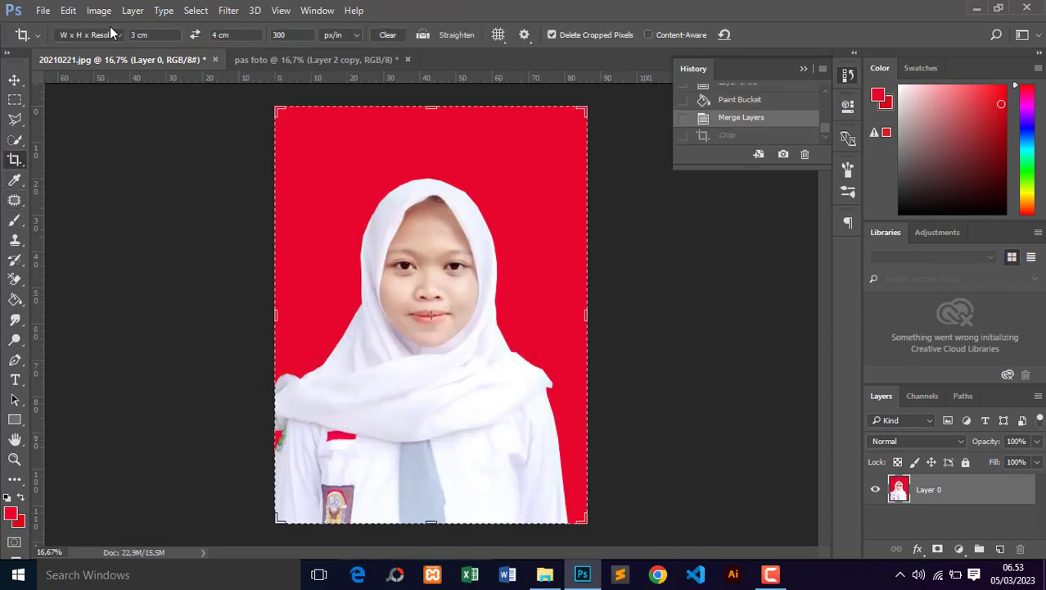
{"action": "left_click", "coordinate": [107, 35]}
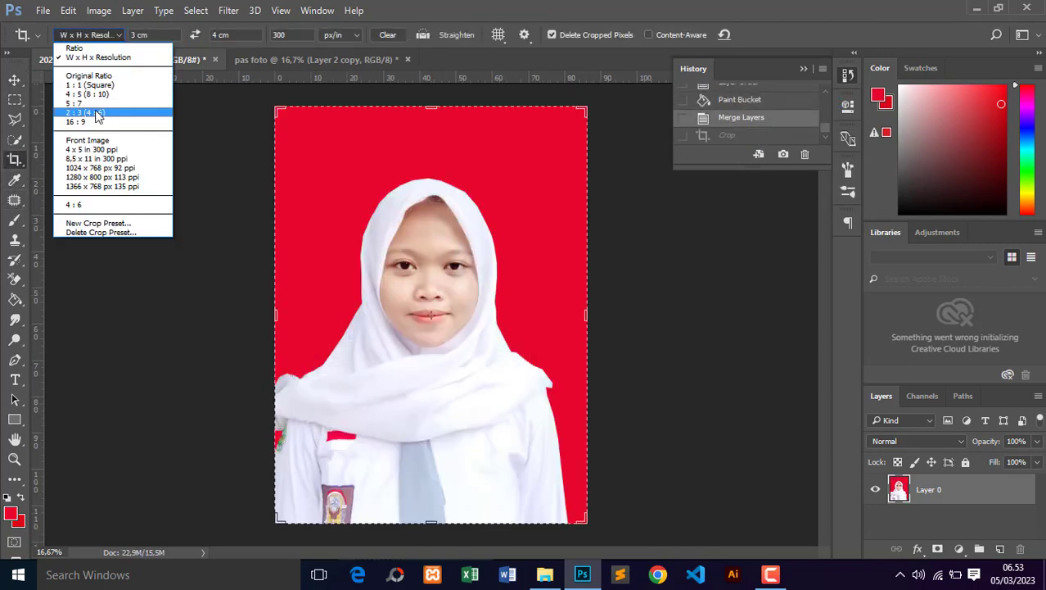
{"action": "left_click", "coordinate": [93, 59]}
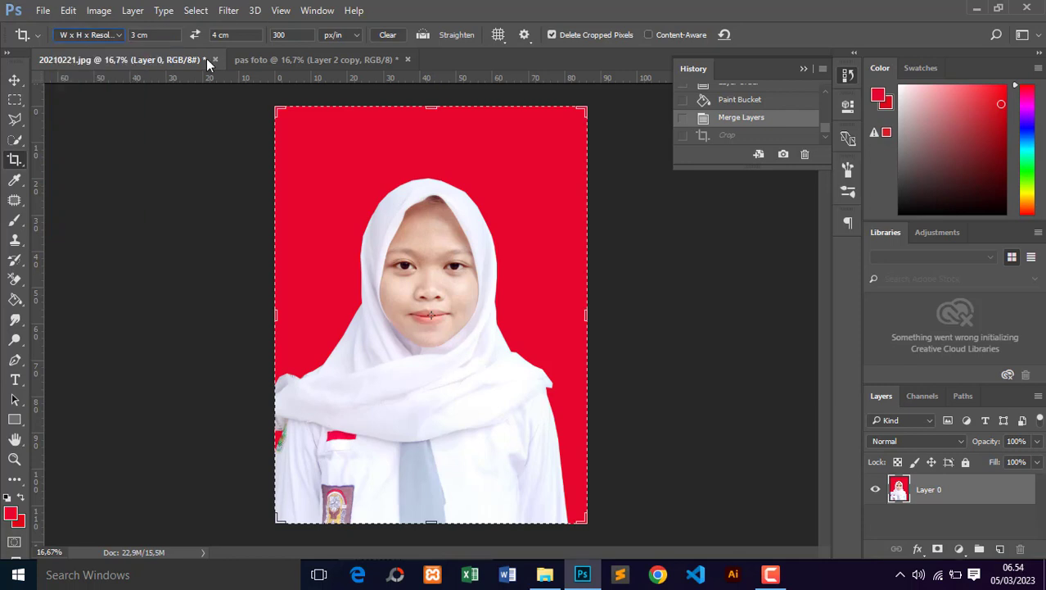
{"action": "left_click", "coordinate": [140, 35]}
{"action": "type", "text": "2"}
{"action": "left_click", "coordinate": [240, 35]}
{"action": "type", "text": "3"}
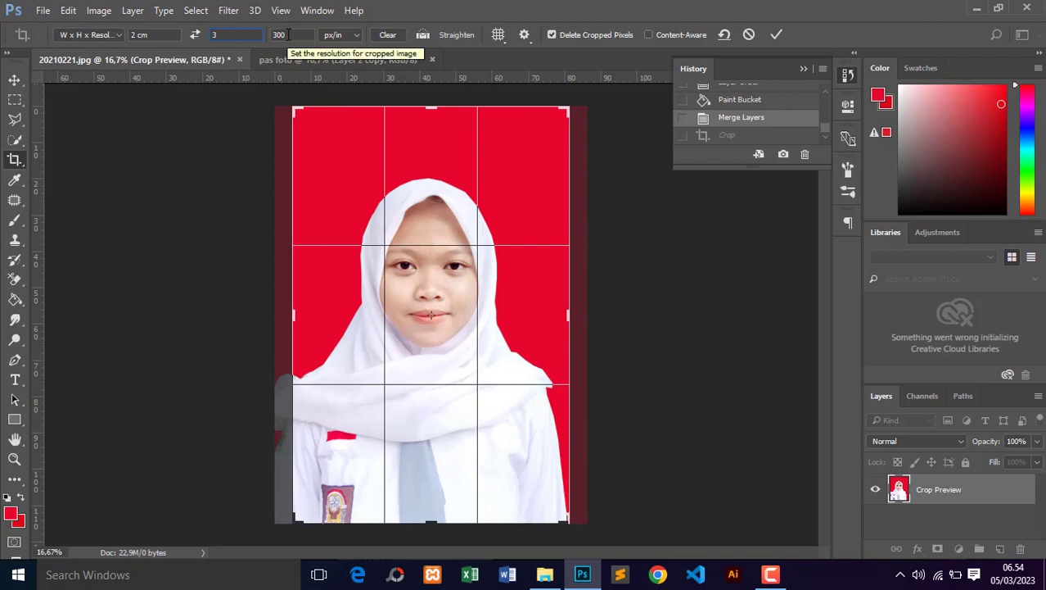
{"action": "left_click", "coordinate": [342, 36]}
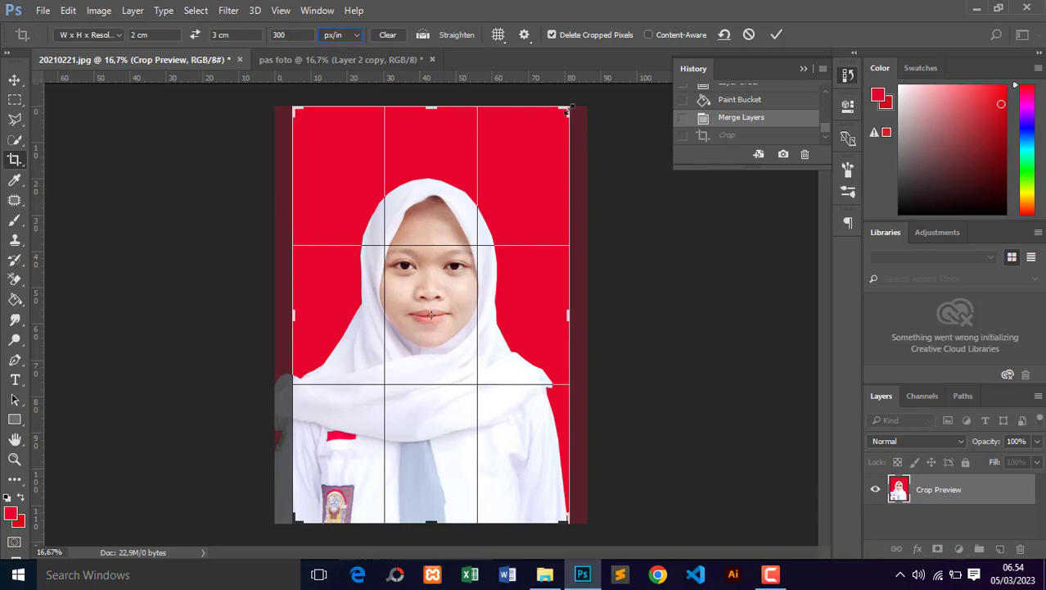
{"action": "left_click_drag", "start_coordinate": [569, 109], "coordinate": [476, 218]}
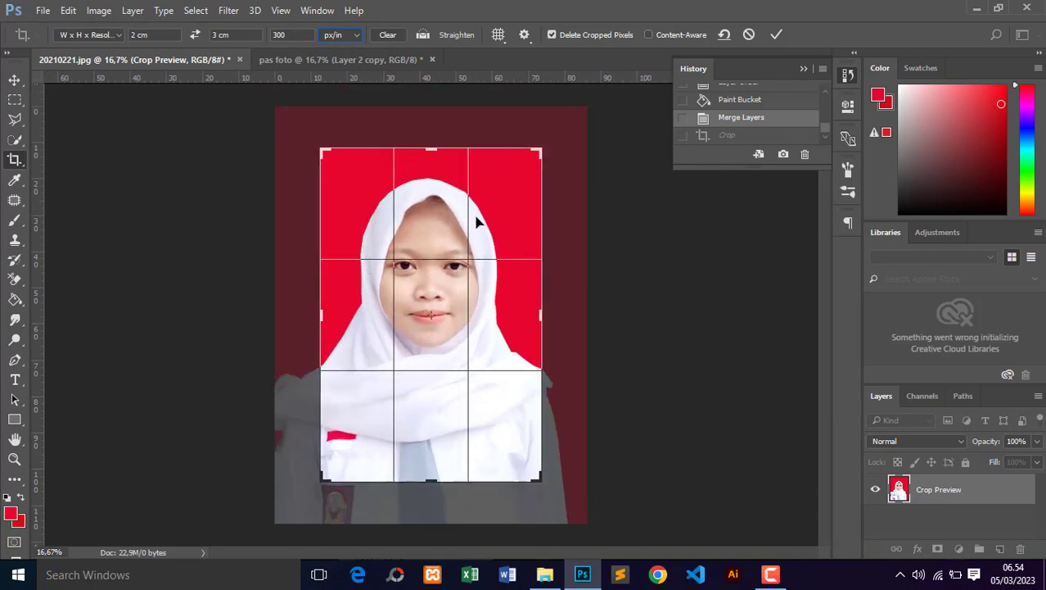
{"action": "left_click", "coordinate": [776, 34]}
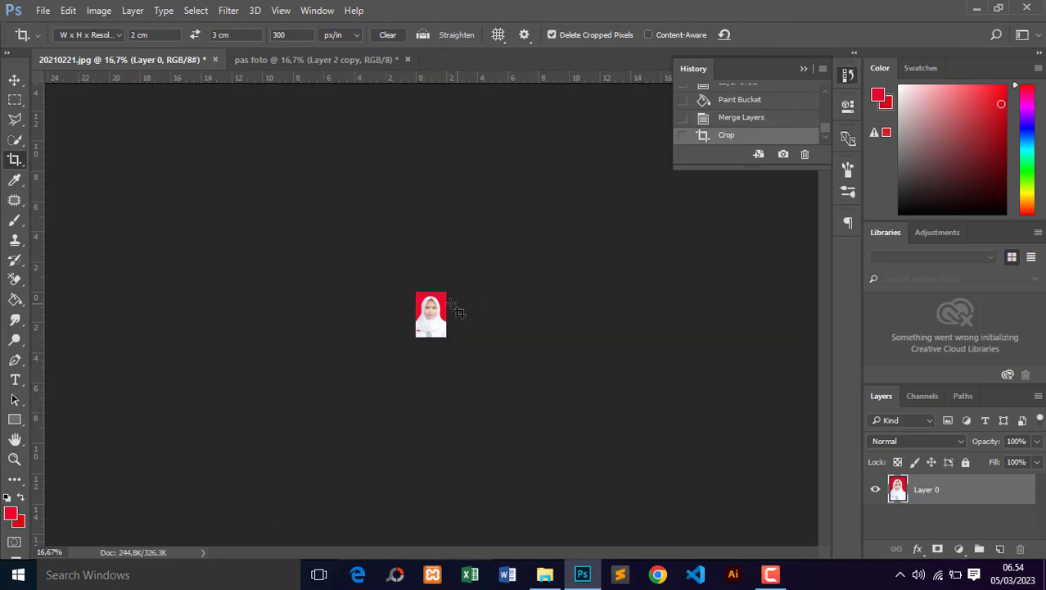
Move the 2 by 3 cm photo into "pas foto" at the end of the row, and place a duplicate to its right.
{"action": "left_click", "coordinate": [13, 79]}
{"action": "left_click_drag", "start_coordinate": [429, 312], "coordinate": [541, 175]}
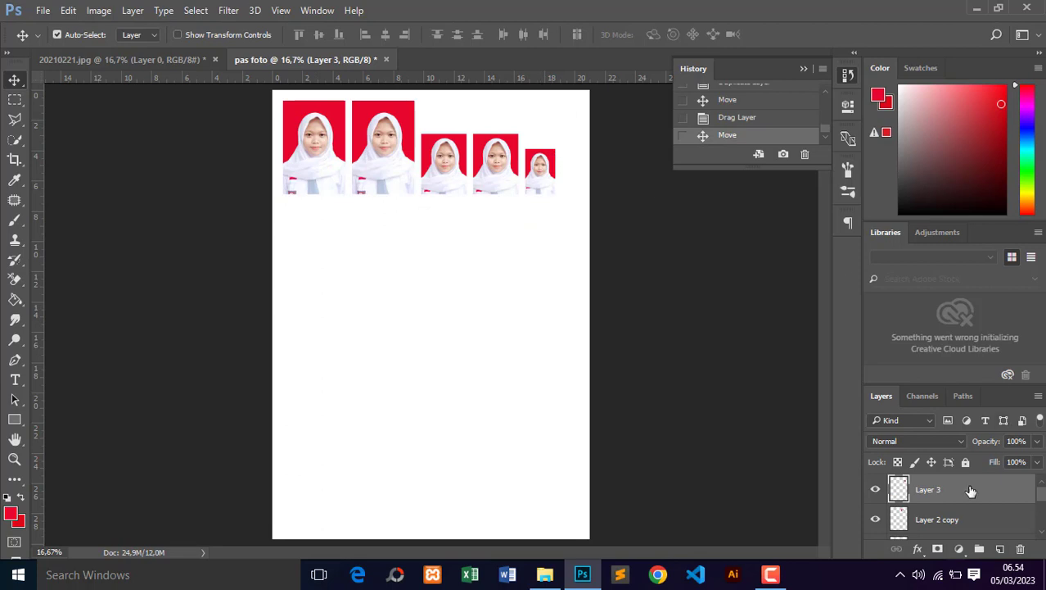
{"action": "right_click", "coordinate": [971, 490]}
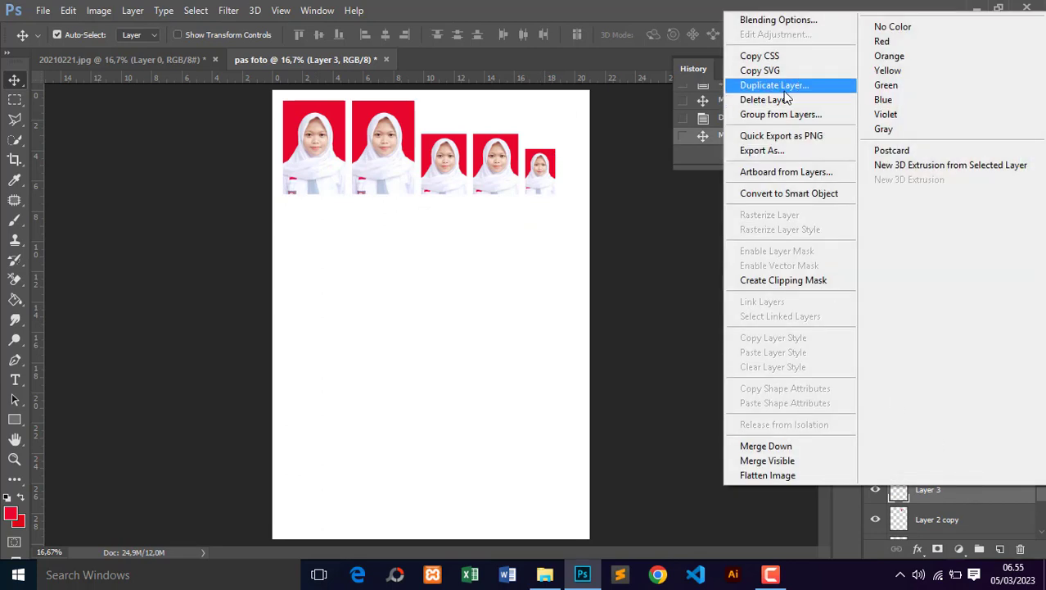
{"action": "left_click", "coordinate": [774, 85]}
{"action": "left_click", "coordinate": [655, 167]}
{"action": "left_click_drag", "start_coordinate": [536, 174], "coordinate": [565, 180]}
Nudge the first 2 by 3 cm photo left to leave a gap before its copy, and collapse the history list.
{"action": "left_click", "coordinate": [541, 176]}
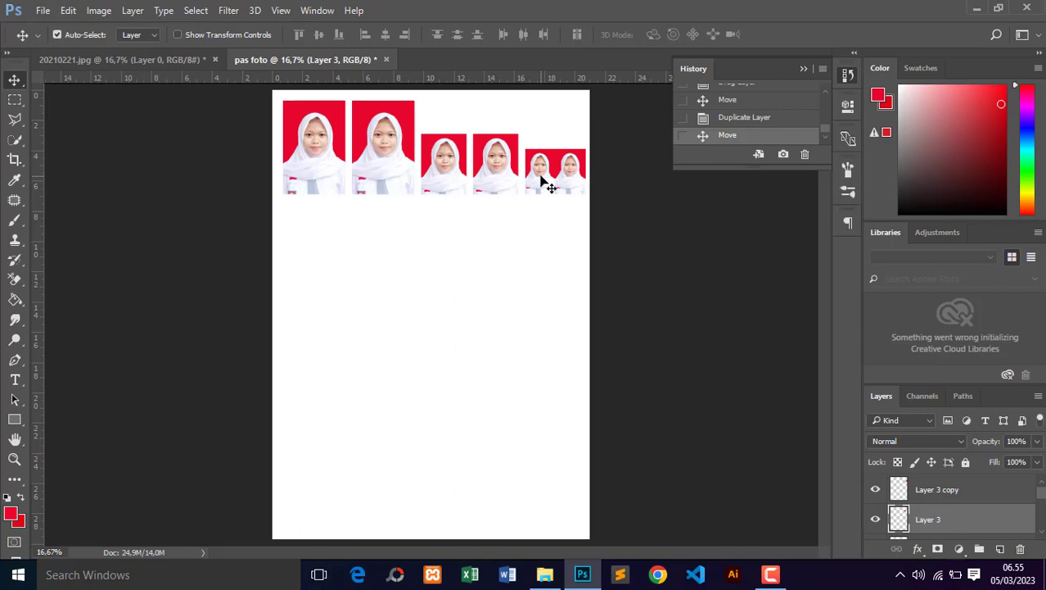
{"action": "key", "text": "shift+Left"}
{"action": "key", "text": "shift+Left"}
{"action": "key", "text": "shift+Left"}
{"action": "key", "text": "shift+Left"}
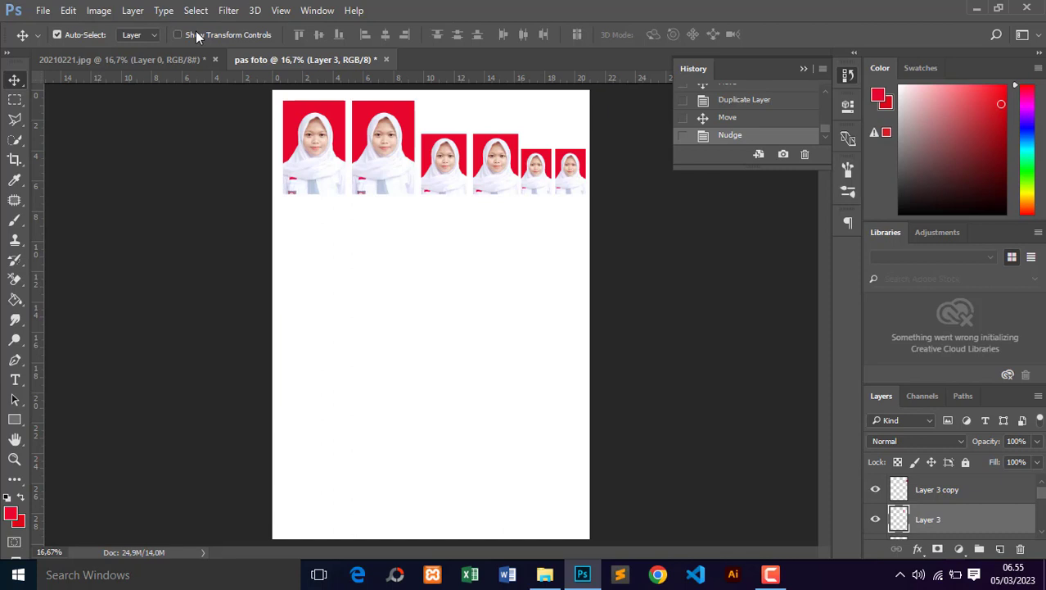
{"action": "left_click", "coordinate": [804, 71]}
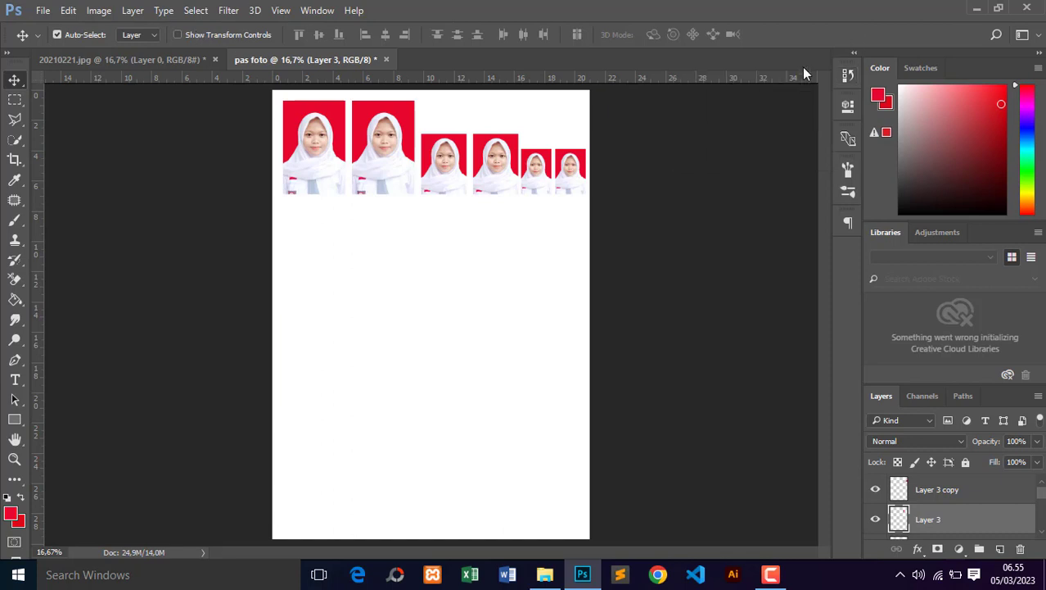